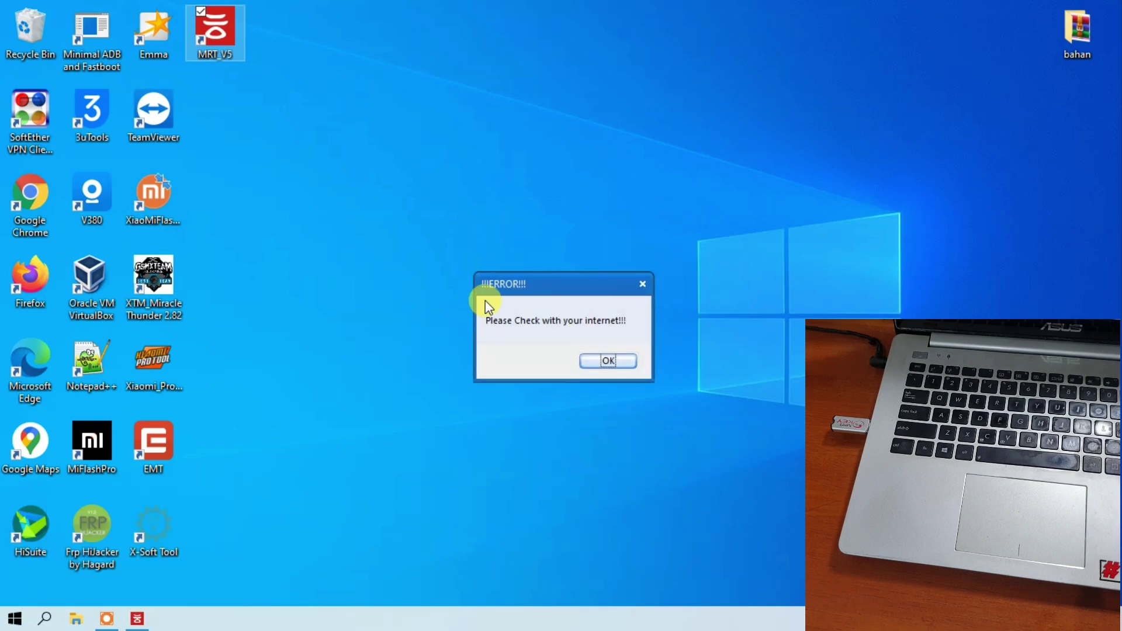
Move the internet error aside and check which Wi-Fi network is connected.
{"action": "left_click_drag", "start_coordinate": [504, 285], "coordinate": [175, 176]}
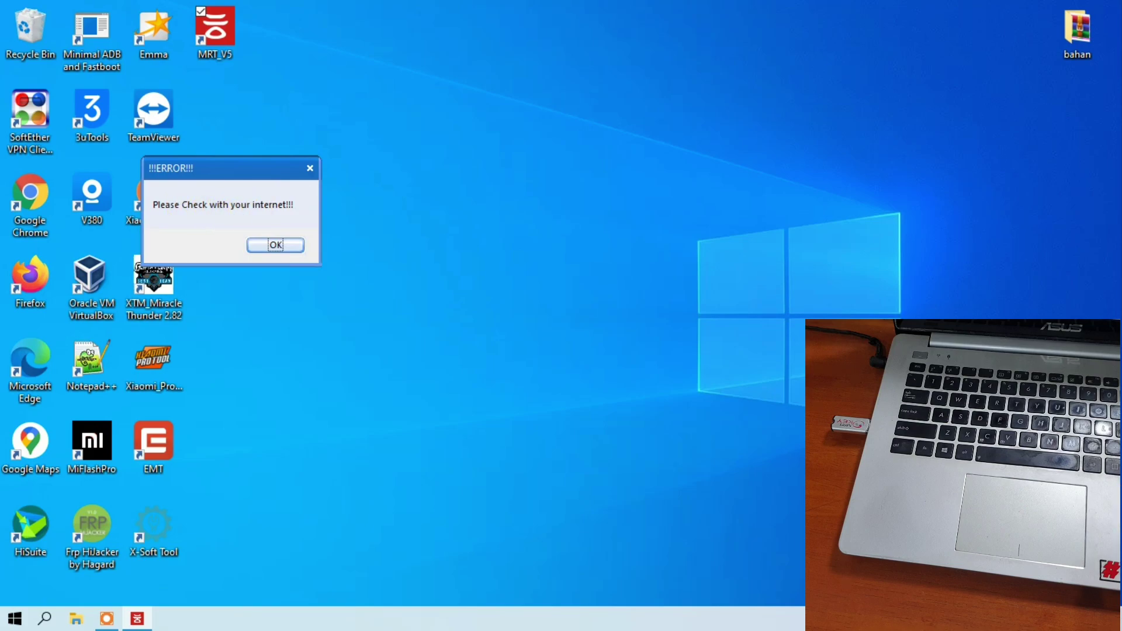
{"action": "left_click", "coordinate": [1035, 620]}
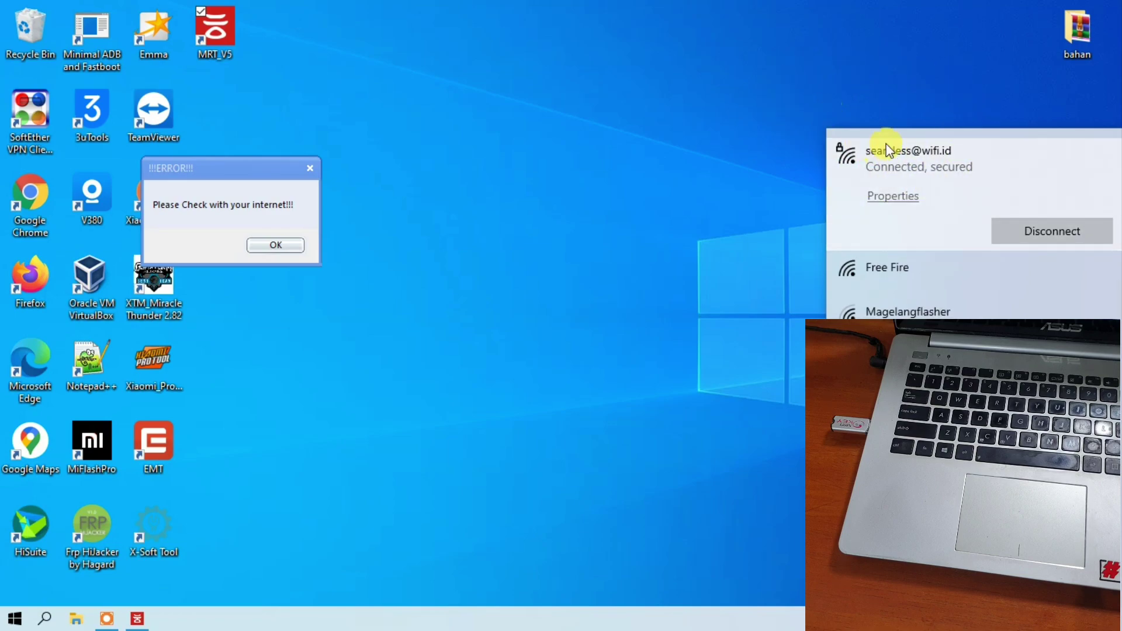
{"action": "left_click", "coordinate": [202, 163]}
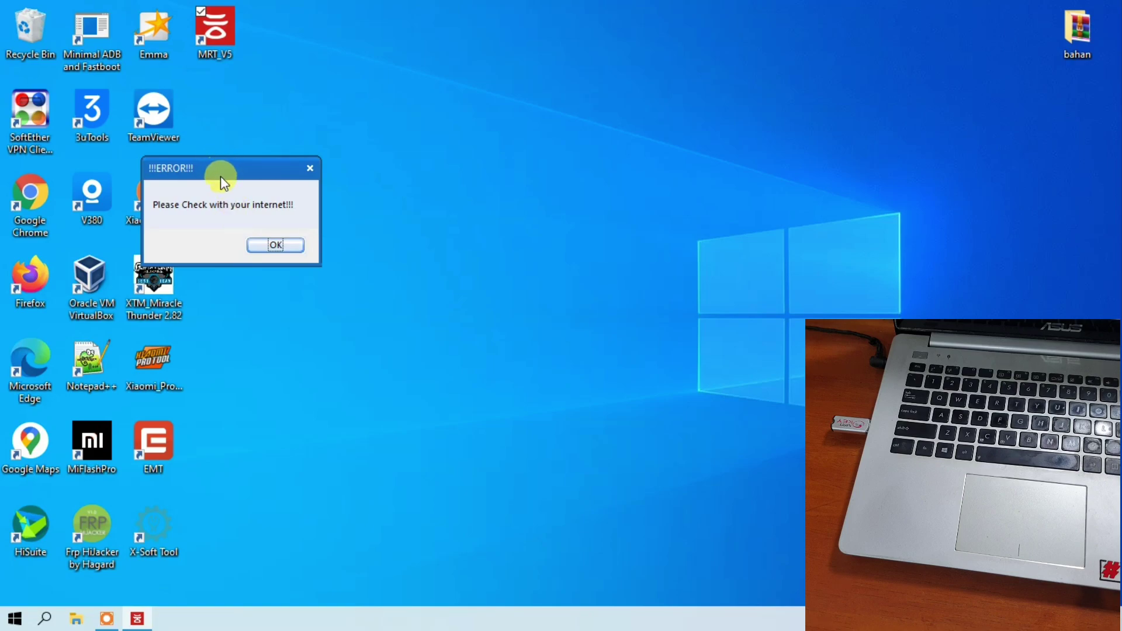
Dismiss the internet error with OK and drag the MRT V5 window to the top-left.
{"action": "left_click_drag", "start_coordinate": [221, 177], "coordinate": [274, 133]}
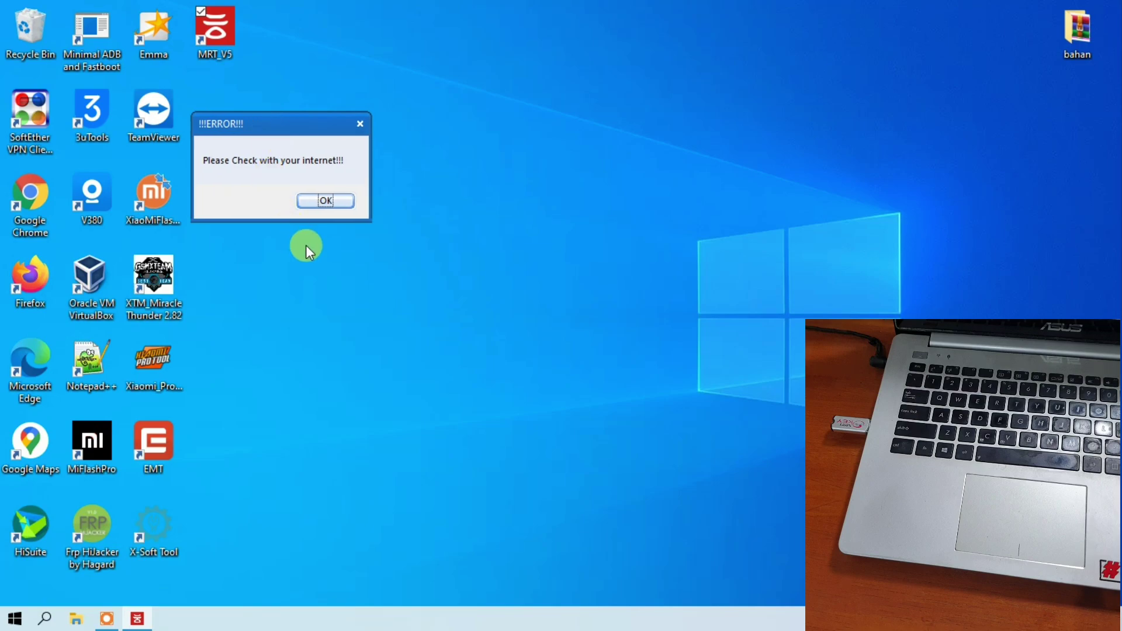
{"action": "left_click", "coordinate": [312, 202]}
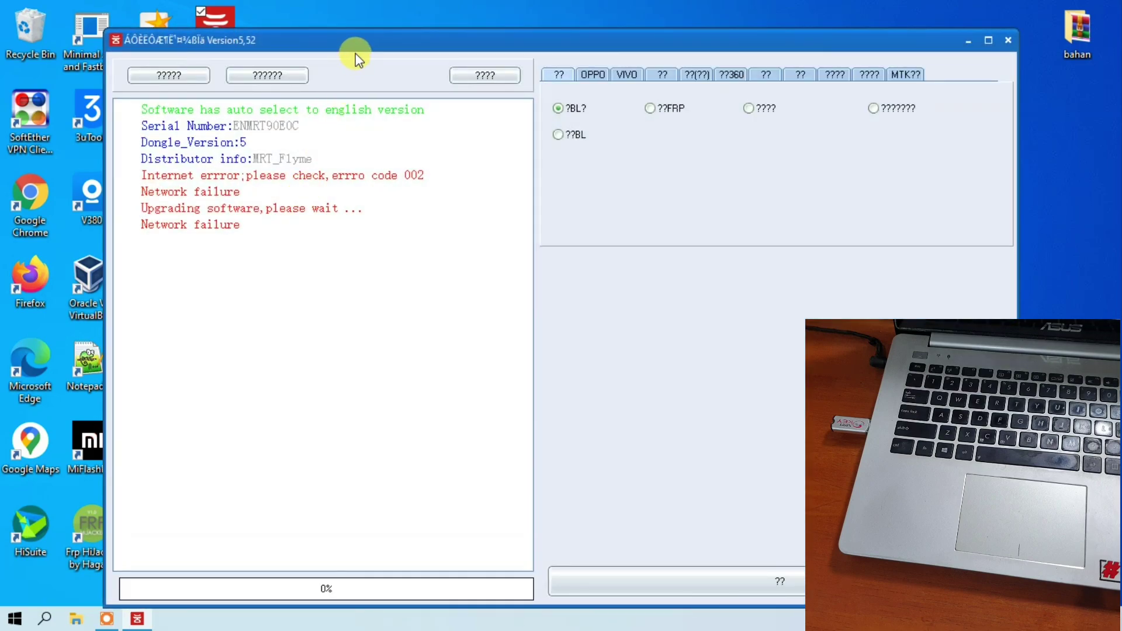
{"action": "left_click_drag", "start_coordinate": [360, 43], "coordinate": [259, 17]}
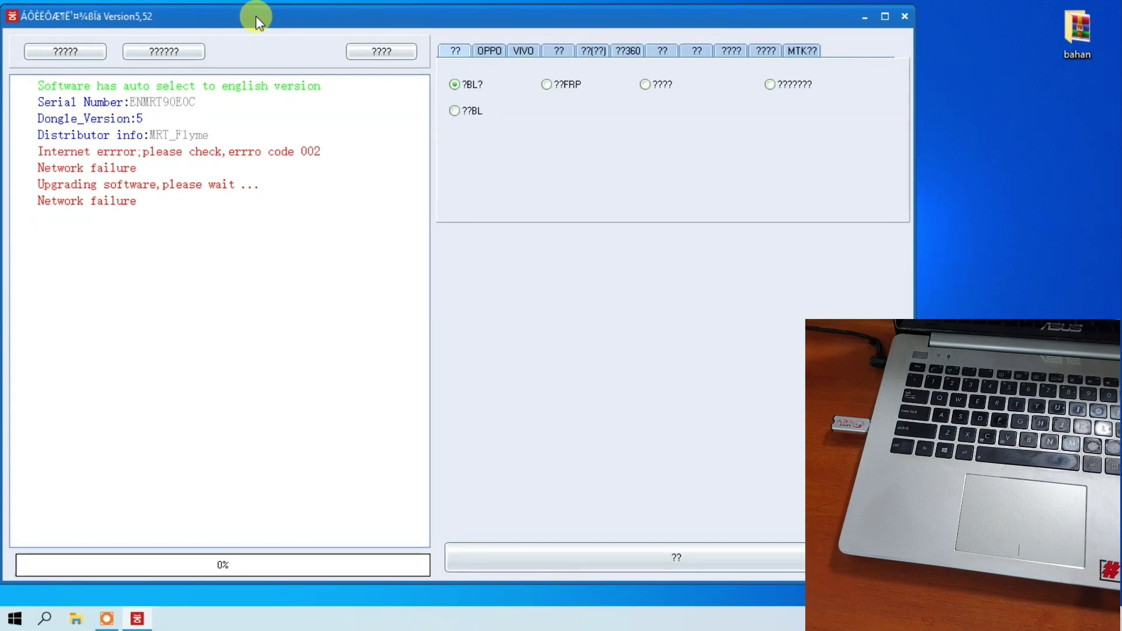
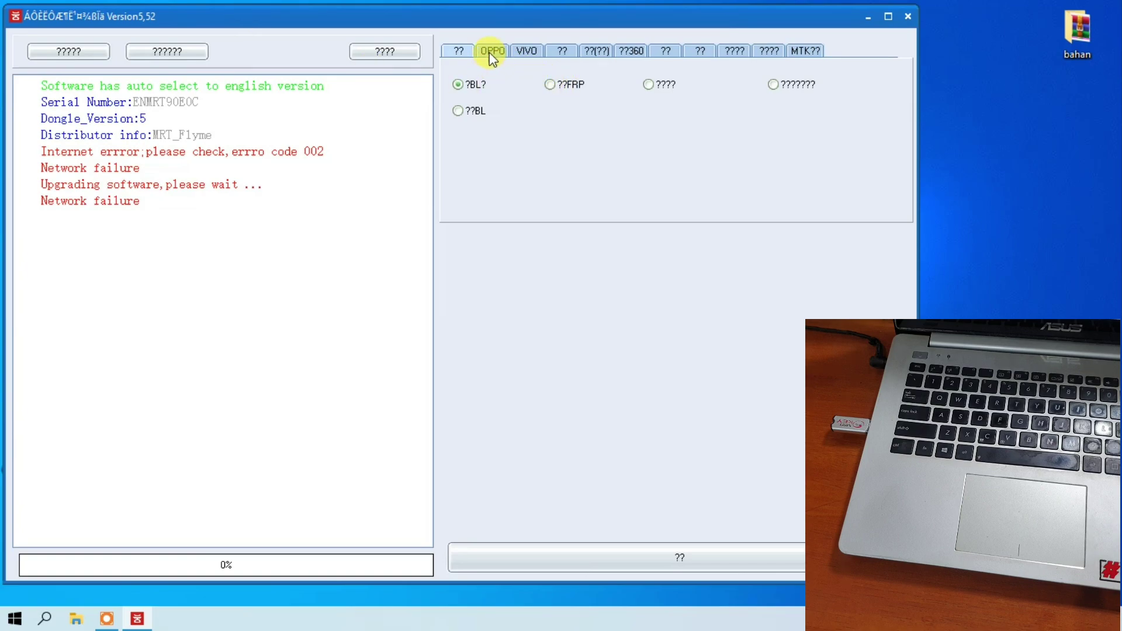
Switch MRT V5.52 to its OPPO tab, then bring up File Explorer.
{"action": "left_click", "coordinate": [493, 55]}
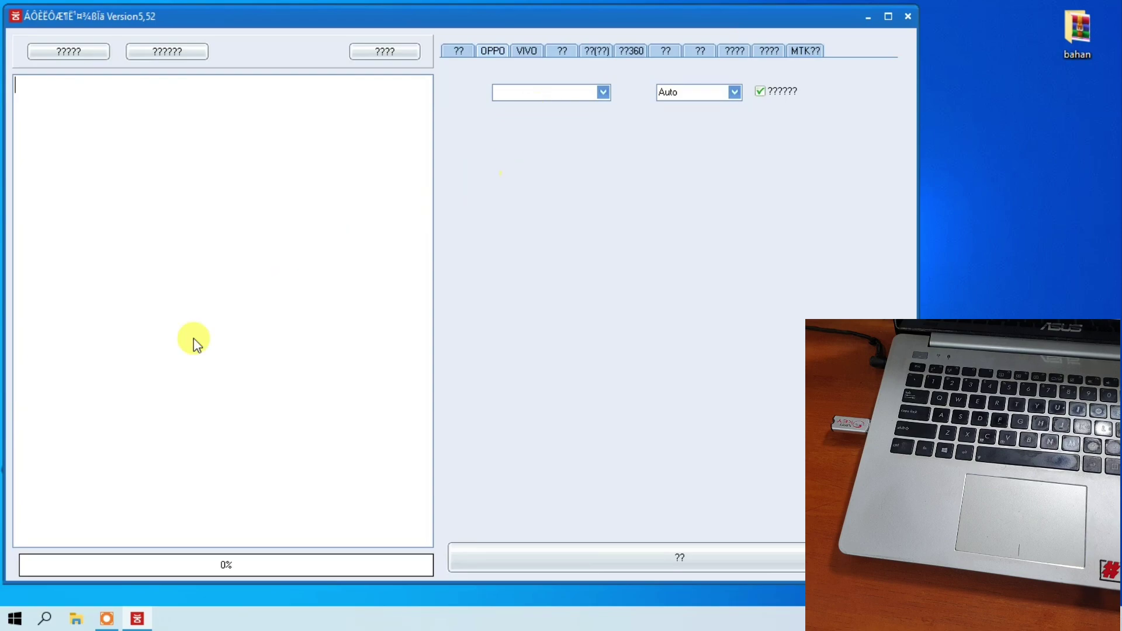
{"action": "left_click", "coordinate": [70, 620]}
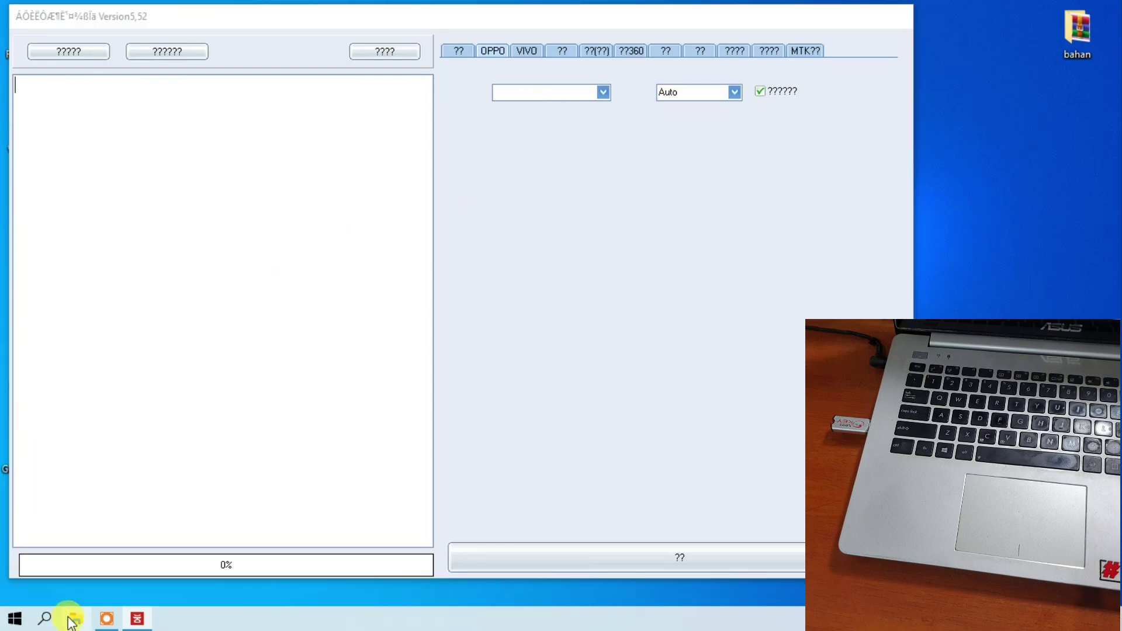
Browse to the C:\Windows\System32 folder in File Explorer.
{"action": "left_click_drag", "start_coordinate": [233, 31], "coordinate": [183, 26]}
{"action": "scroll", "coordinate": [110, 282], "scroll_direction": "down", "scroll_amount": 2}
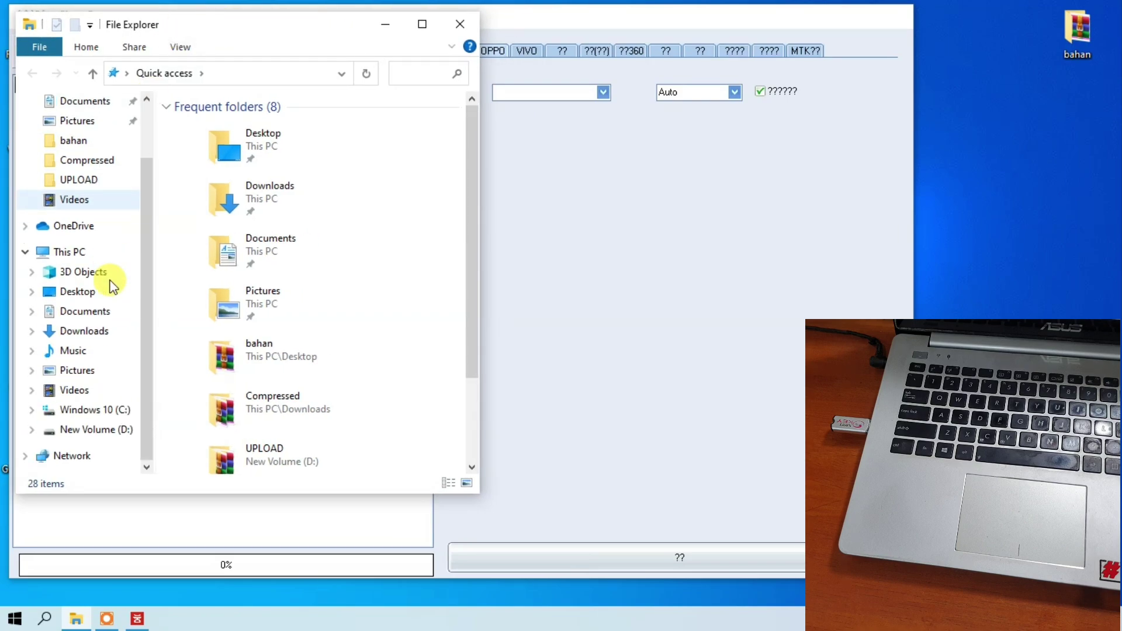
{"action": "left_click", "coordinate": [85, 410]}
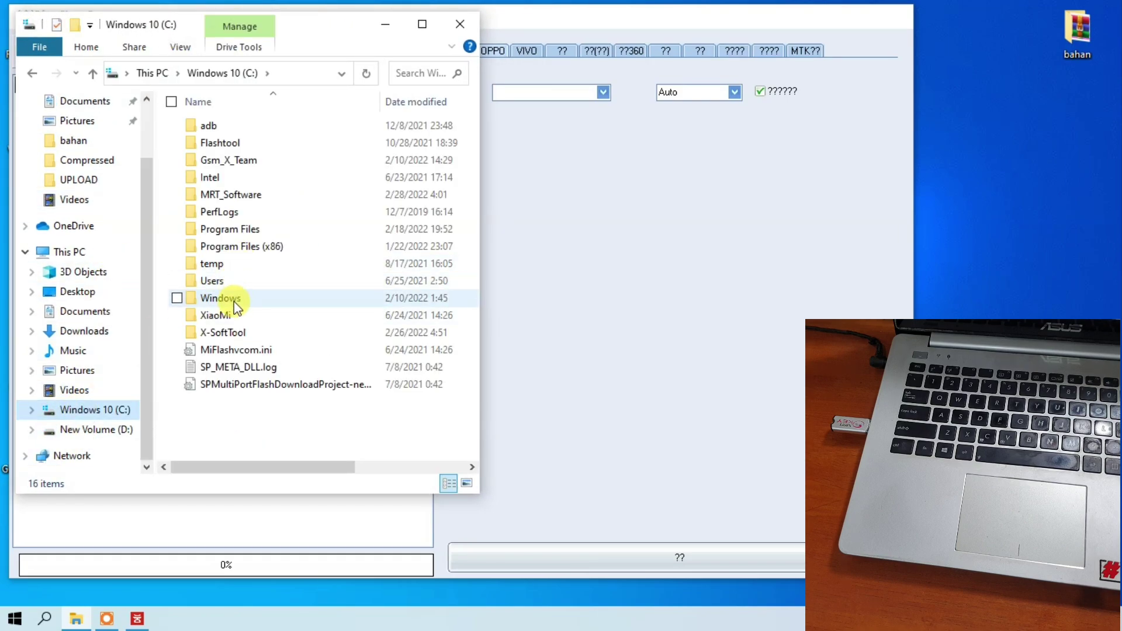
{"action": "double_click", "coordinate": [234, 301]}
{"action": "scroll", "coordinate": [233, 303], "scroll_direction": "down", "scroll_amount": 10}
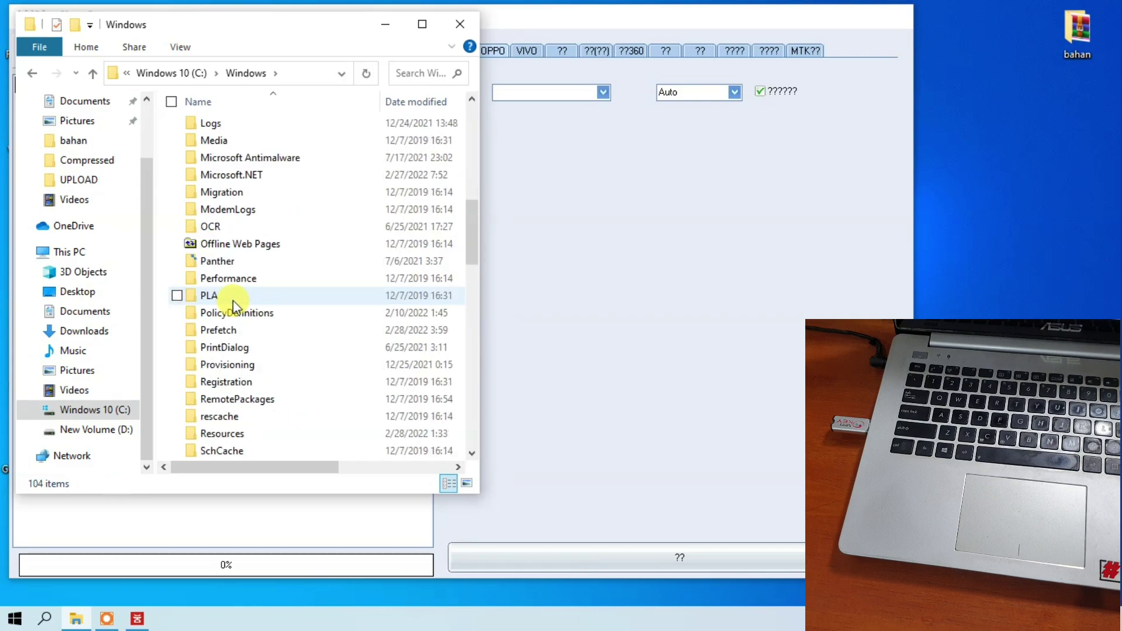
{"action": "scroll", "coordinate": [233, 303], "scroll_direction": "down", "scroll_amount": 7}
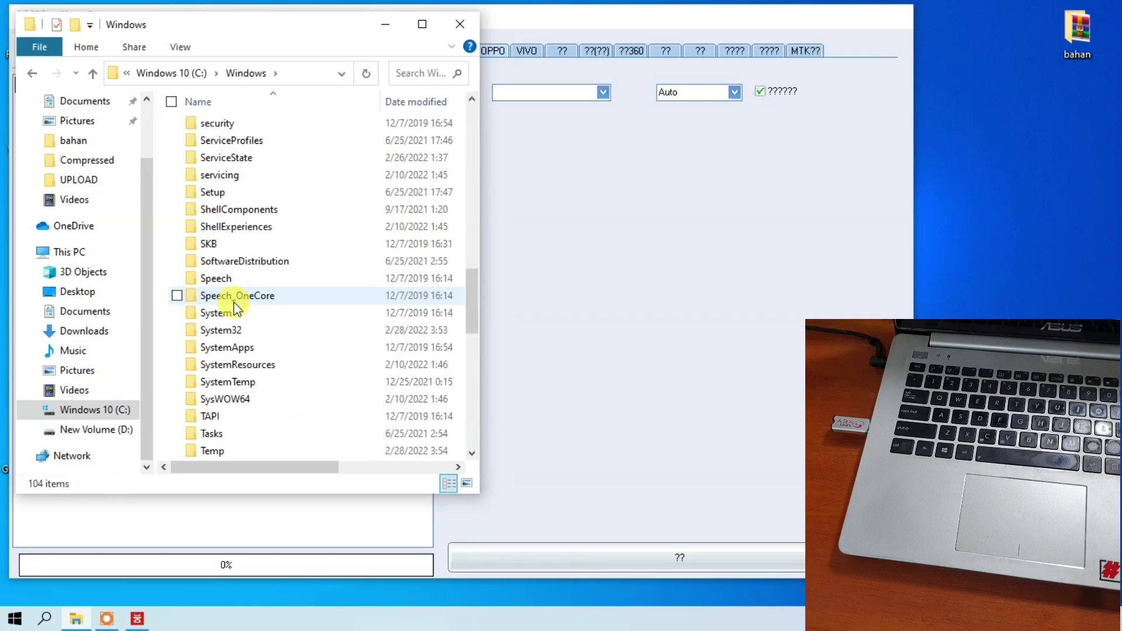
{"action": "double_click", "coordinate": [230, 330]}
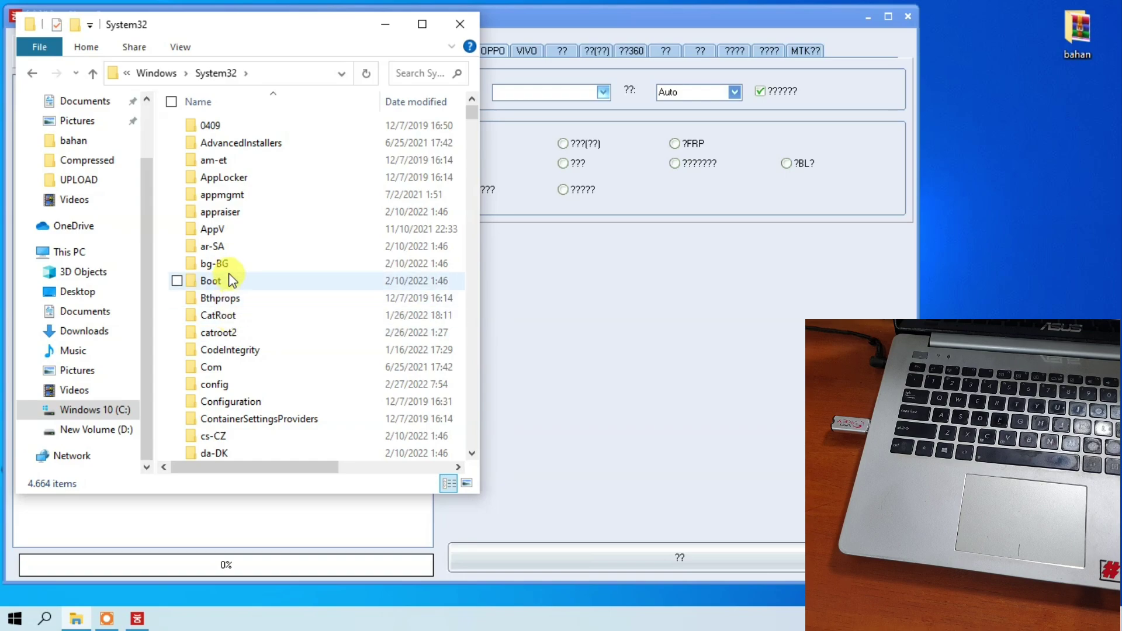
Open drivers\etc and bring up the context menu for the hosts file.
{"action": "scroll", "coordinate": [230, 273], "scroll_direction": "down", "scroll_amount": 5}
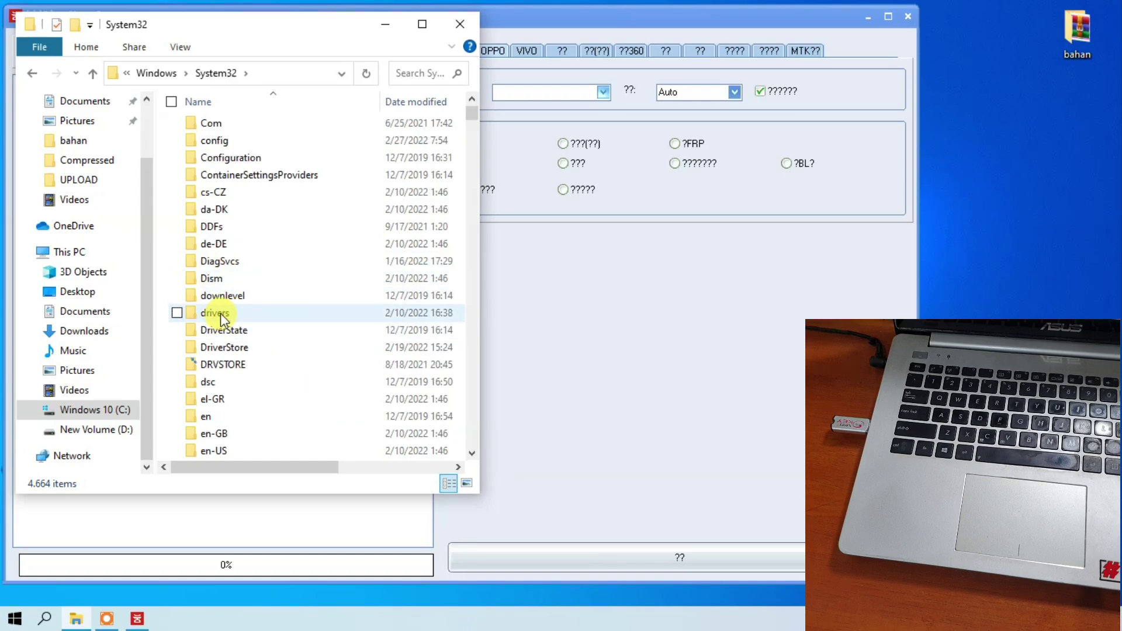
{"action": "double_click", "coordinate": [220, 314]}
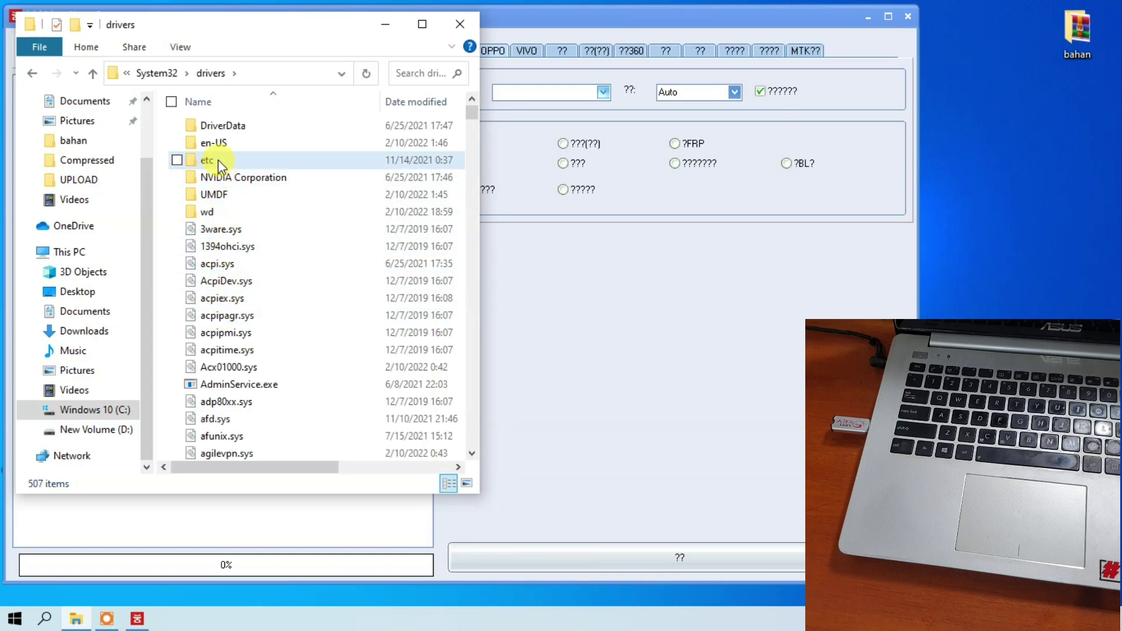
{"action": "double_click", "coordinate": [219, 160]}
{"action": "left_click", "coordinate": [215, 130]}
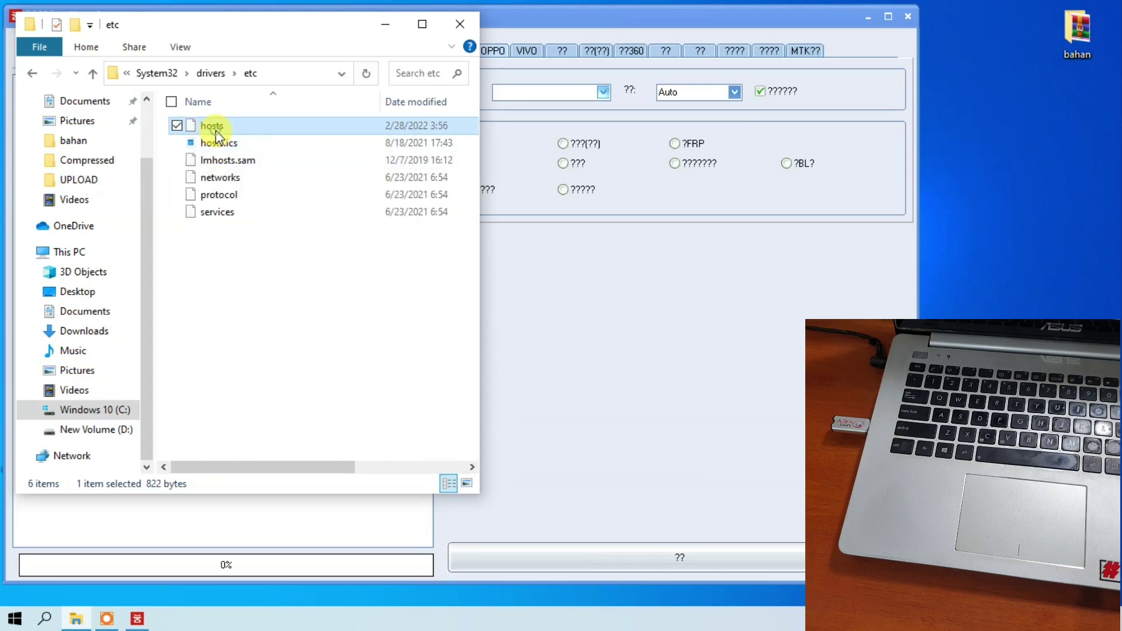
{"action": "right_click", "coordinate": [213, 133]}
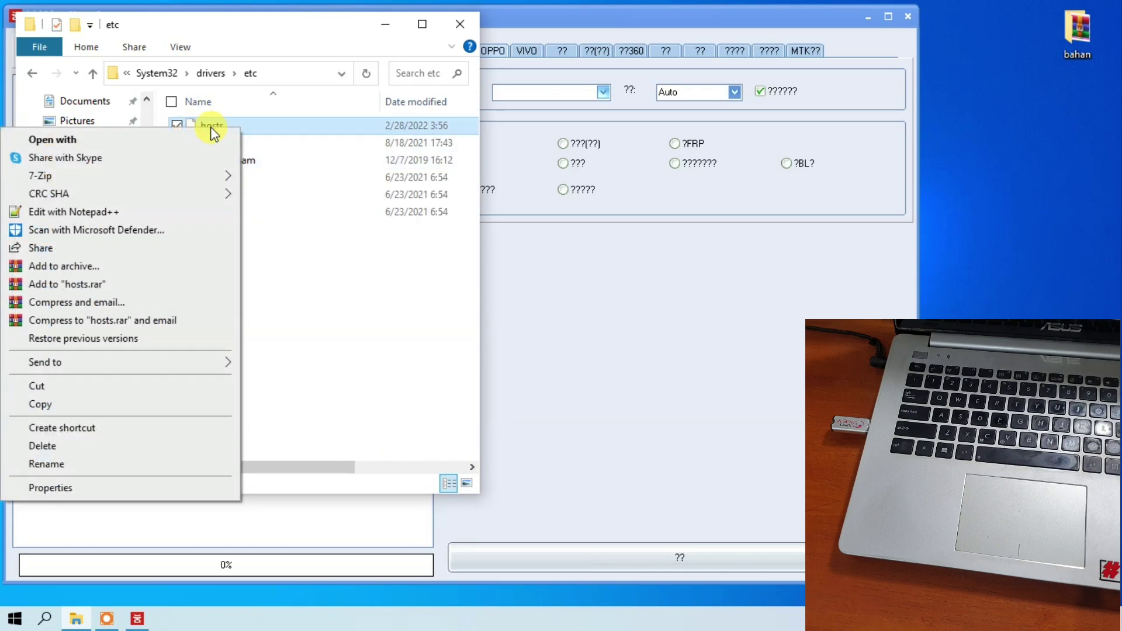
Open the hosts file with 'Edit with Notepad++'.
{"action": "left_click", "coordinate": [176, 214]}
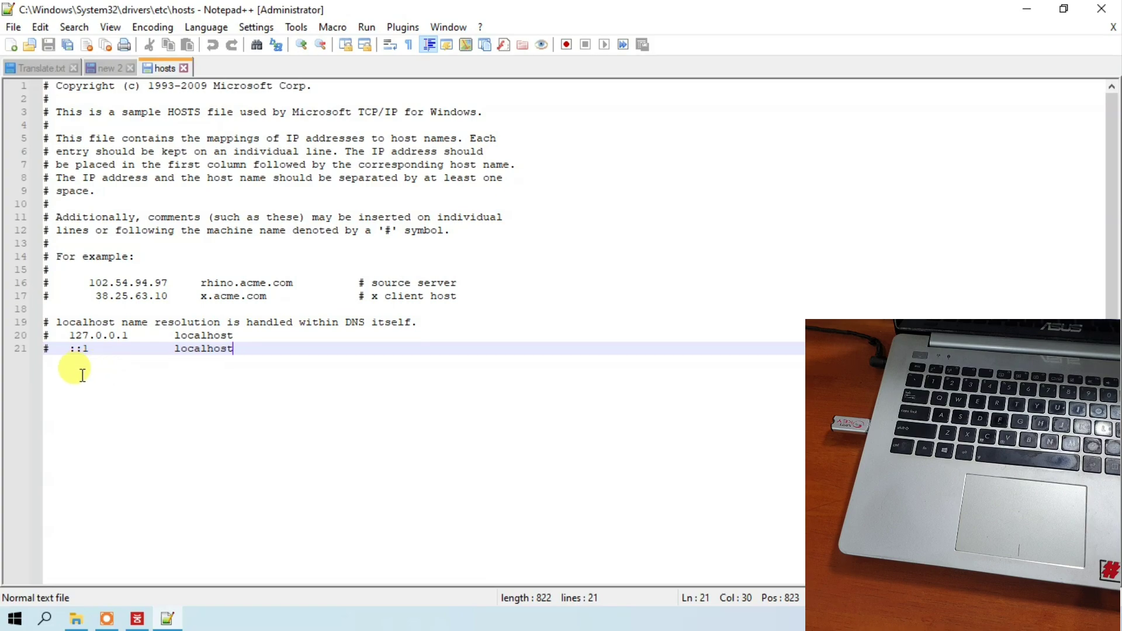
Minimize Notepad++ and the etc window, close MRT, and open the desktop bahan folder.
{"action": "left_click", "coordinate": [1064, 9]}
{"action": "left_click_drag", "start_coordinate": [876, 33], "coordinate": [425, 42]}
{"action": "left_click", "coordinate": [476, 35]}
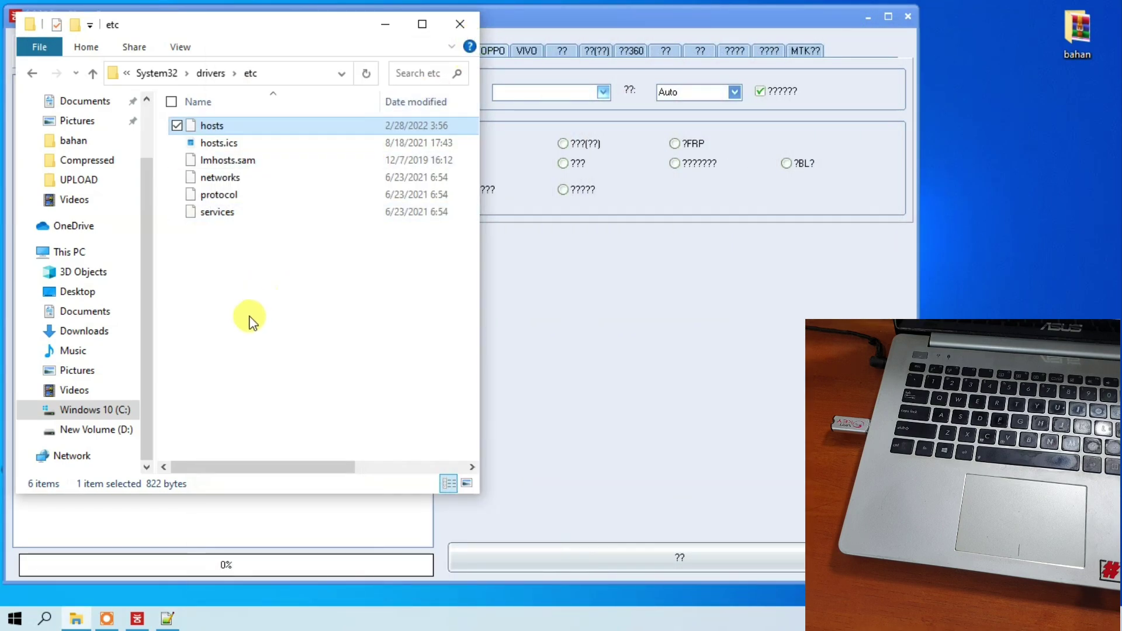
{"action": "left_click", "coordinate": [248, 329]}
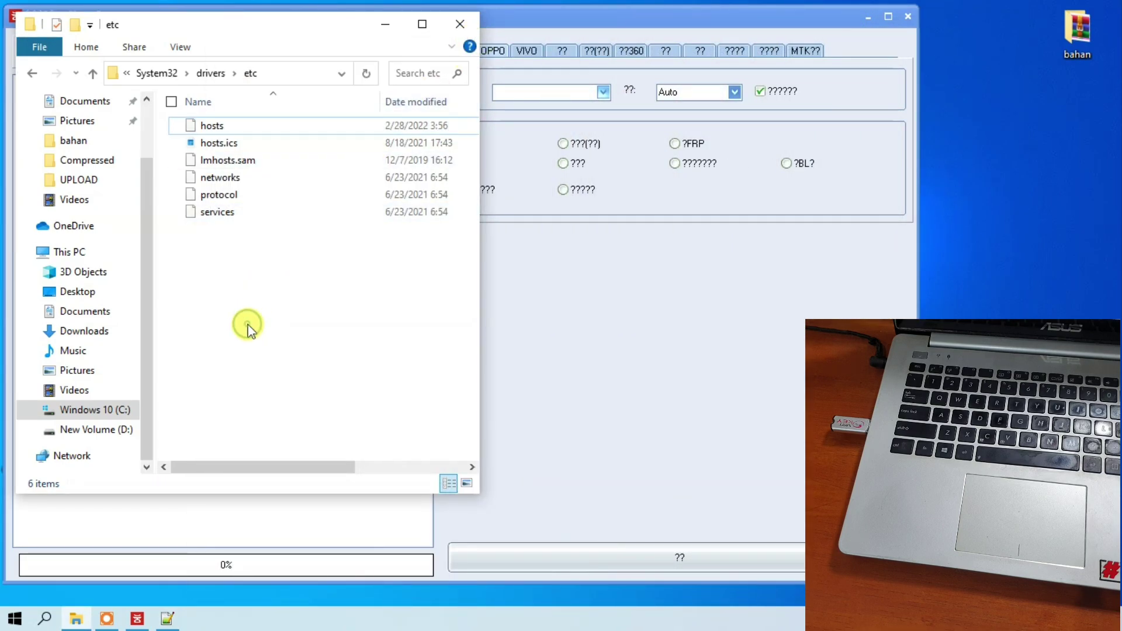
{"action": "left_click", "coordinate": [385, 24]}
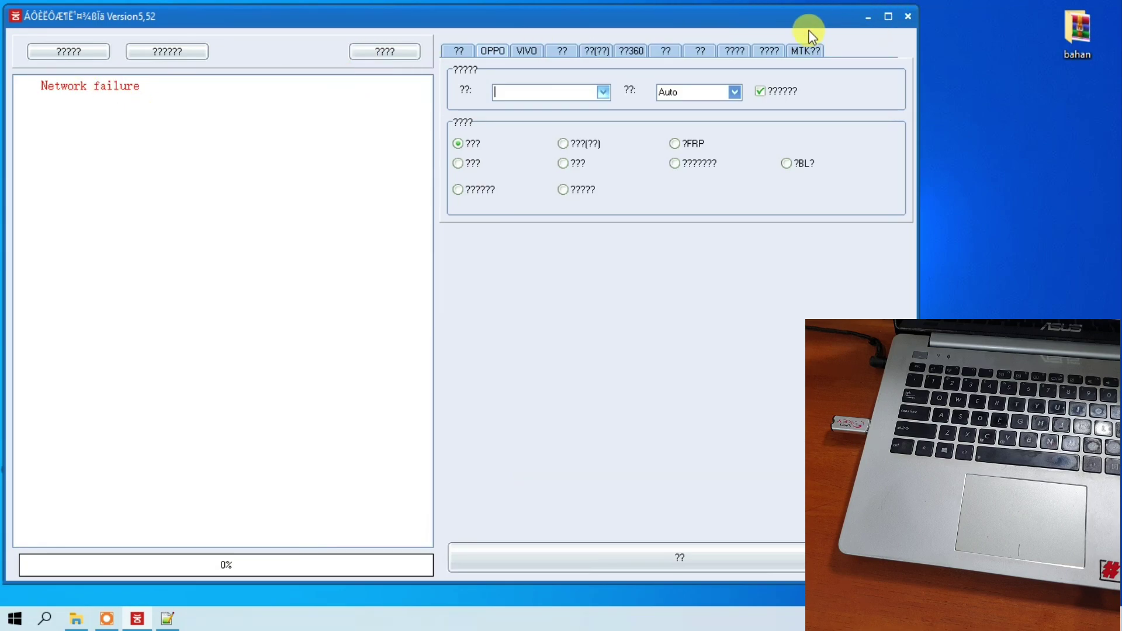
{"action": "left_click", "coordinate": [910, 18]}
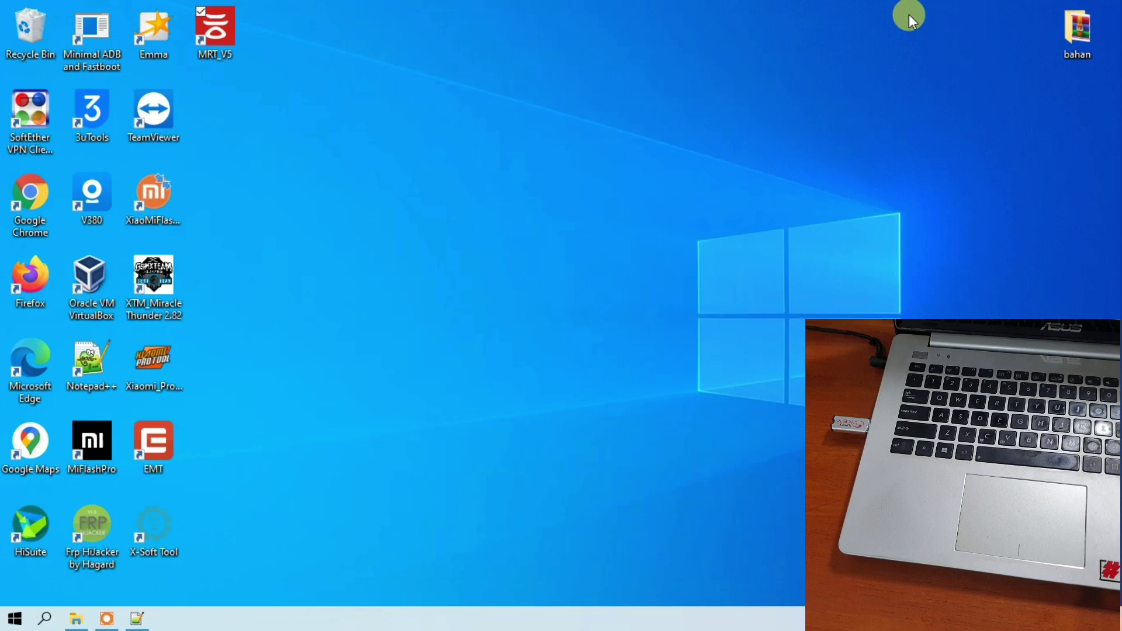
{"action": "double_click", "coordinate": [1071, 33]}
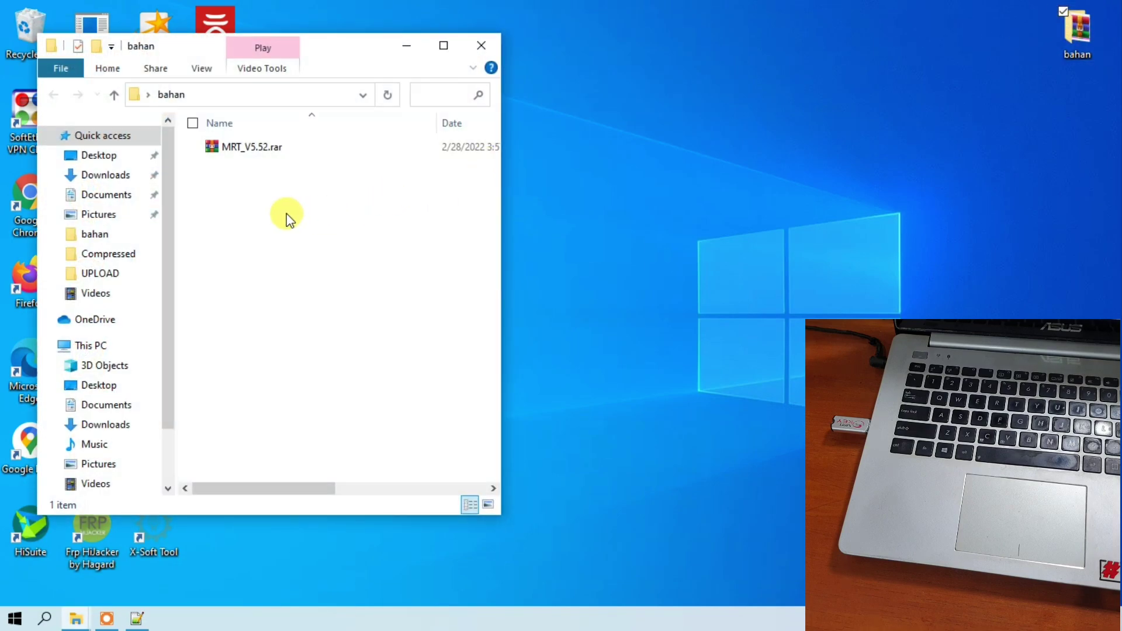
Cut patch.rar from Downloads\Compressed.
{"action": "left_click", "coordinate": [103, 175]}
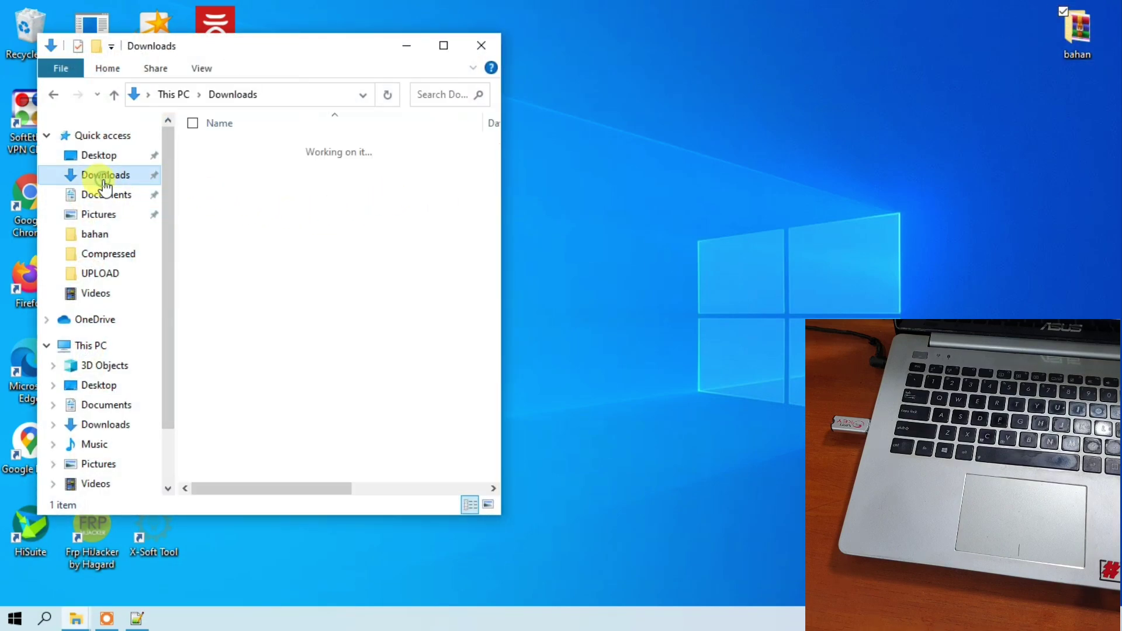
{"action": "double_click", "coordinate": [259, 175]}
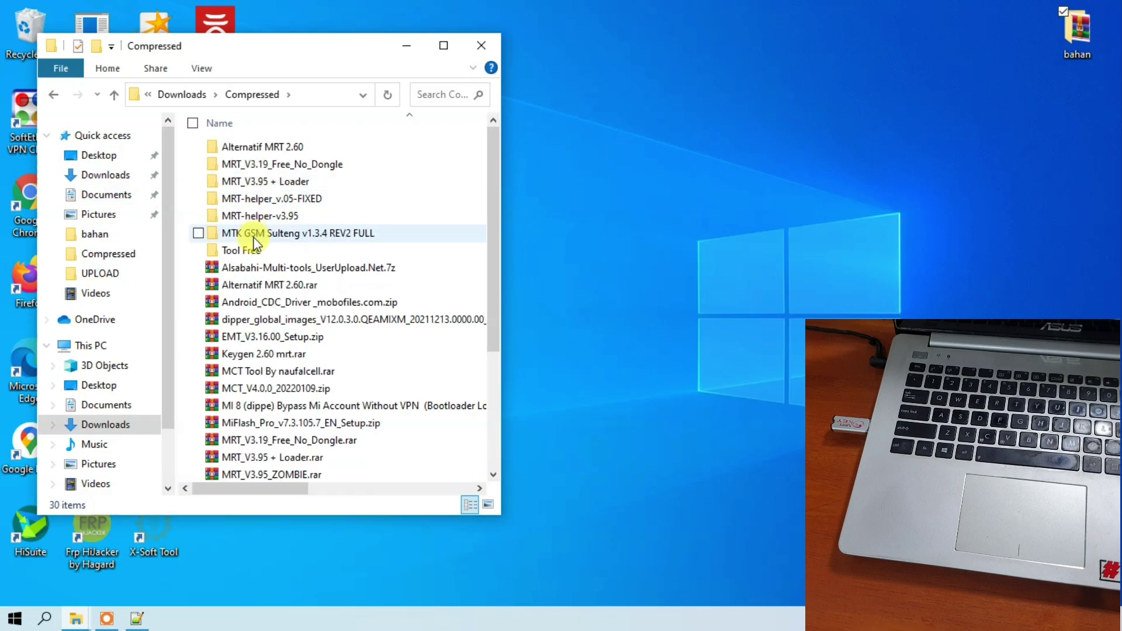
{"action": "scroll", "coordinate": [240, 248], "scroll_direction": "down", "scroll_amount": 3}
{"action": "left_click", "coordinate": [243, 437]}
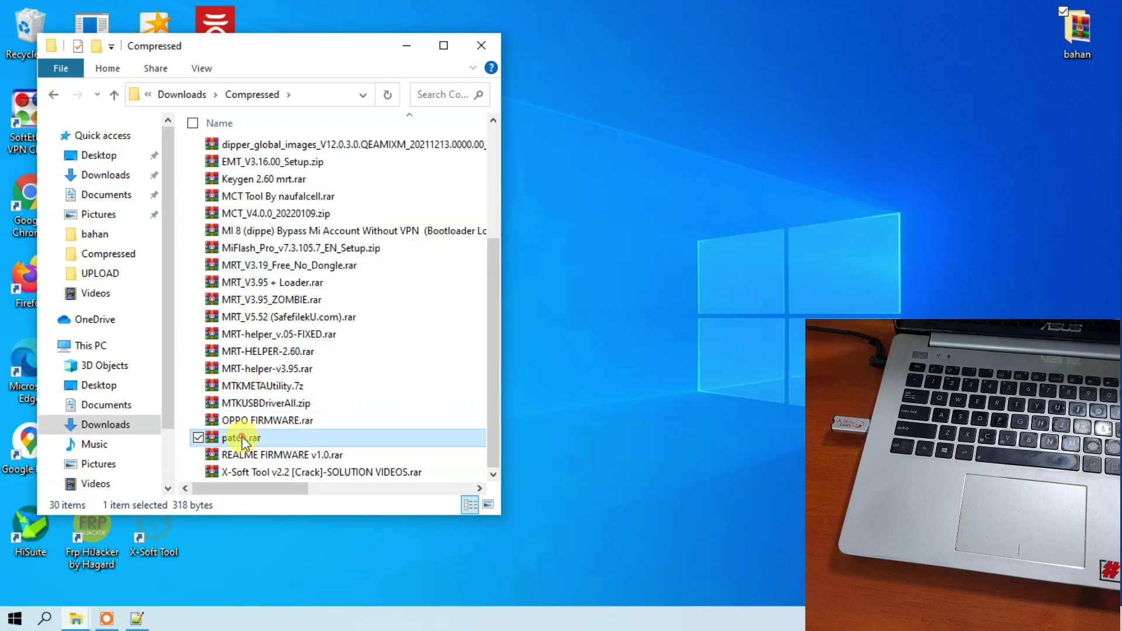
{"action": "right_click", "coordinate": [243, 438]}
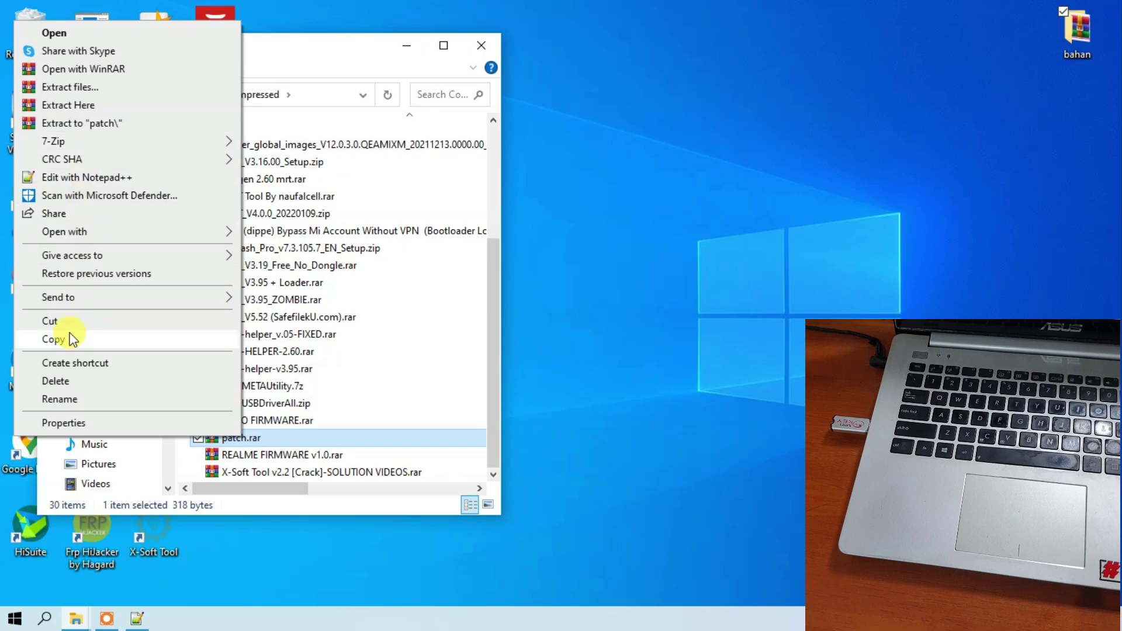
{"action": "left_click", "coordinate": [52, 321]}
Paste patch.rar into Desktop\bahan and select it.
{"action": "left_click", "coordinate": [104, 159]}
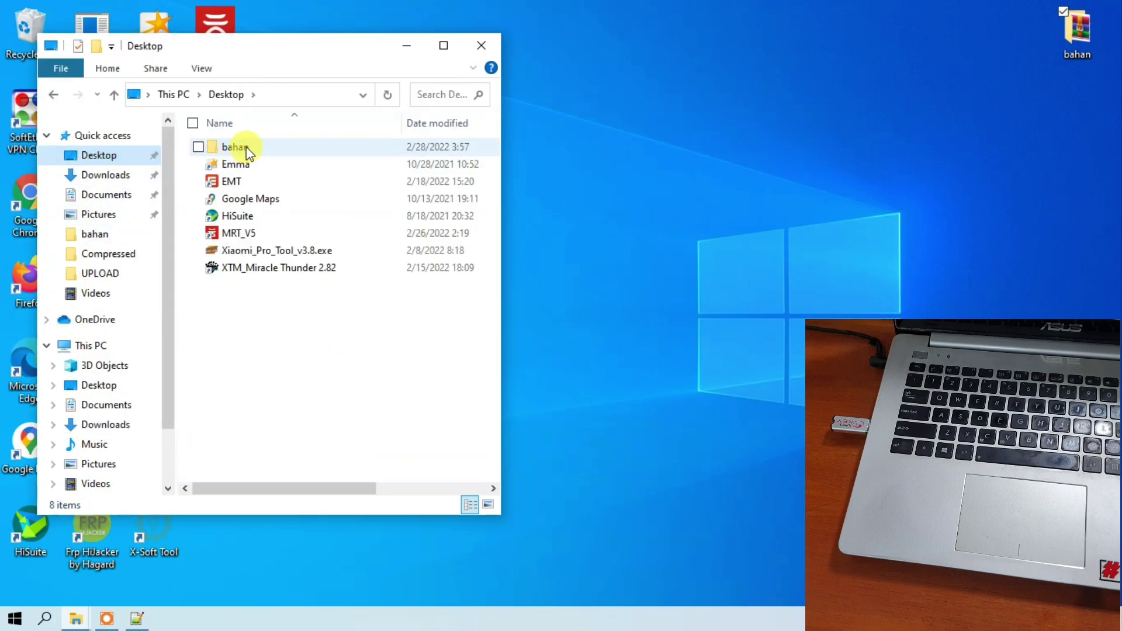
{"action": "double_click", "coordinate": [242, 150]}
{"action": "right_click", "coordinate": [269, 228]}
{"action": "left_click", "coordinate": [242, 342]}
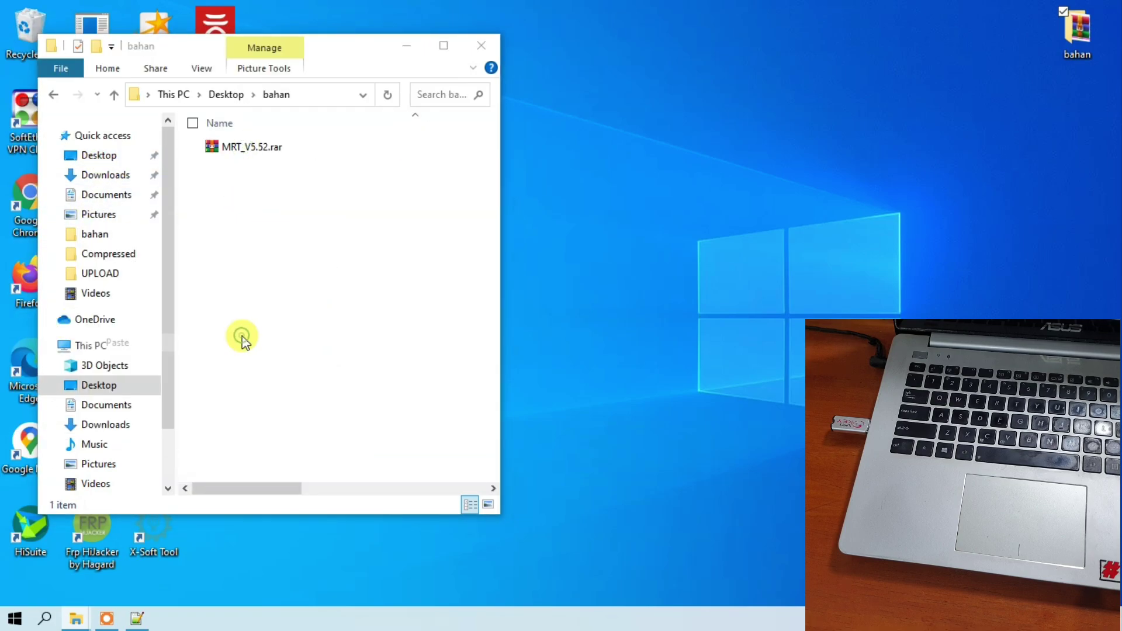
{"action": "left_click", "coordinate": [238, 302]}
{"action": "left_click", "coordinate": [234, 168]}
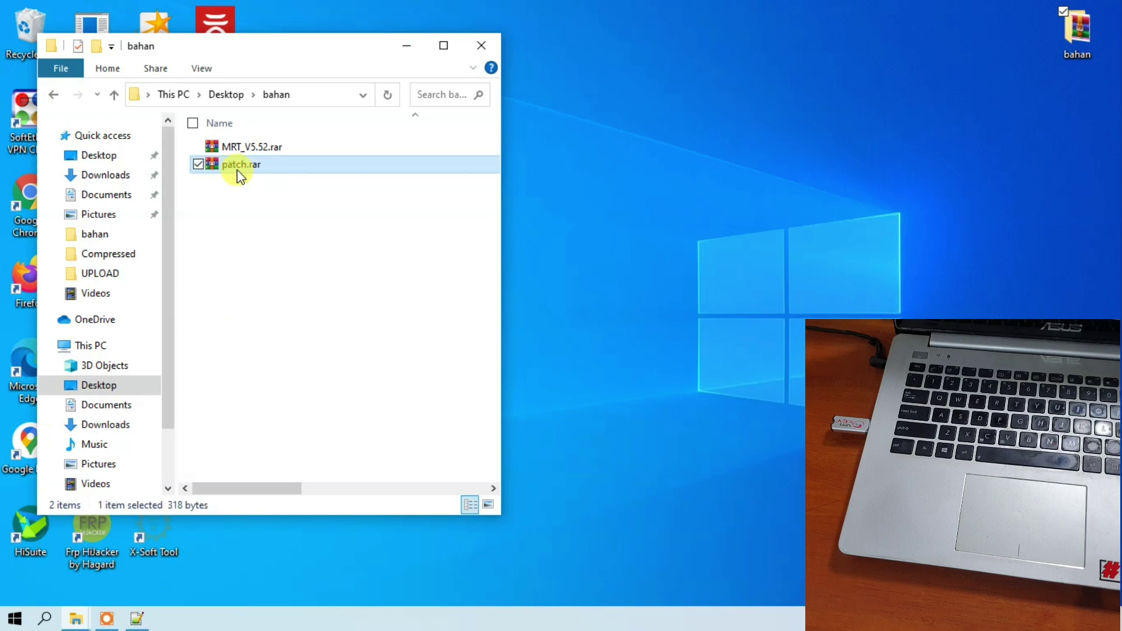
Extract patch.rar here with the archive password, then right-click the extracted patch.bat.
{"action": "right_click", "coordinate": [236, 168]}
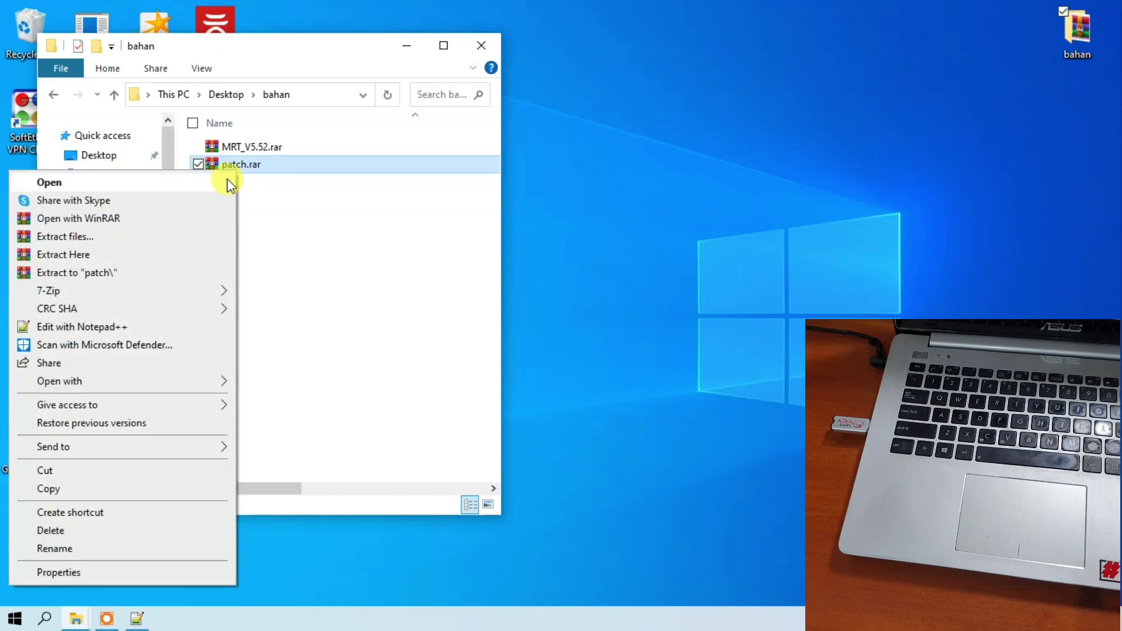
{"action": "left_click", "coordinate": [194, 259]}
{"action": "left_click_drag", "start_coordinate": [499, 174], "coordinate": [162, 214]}
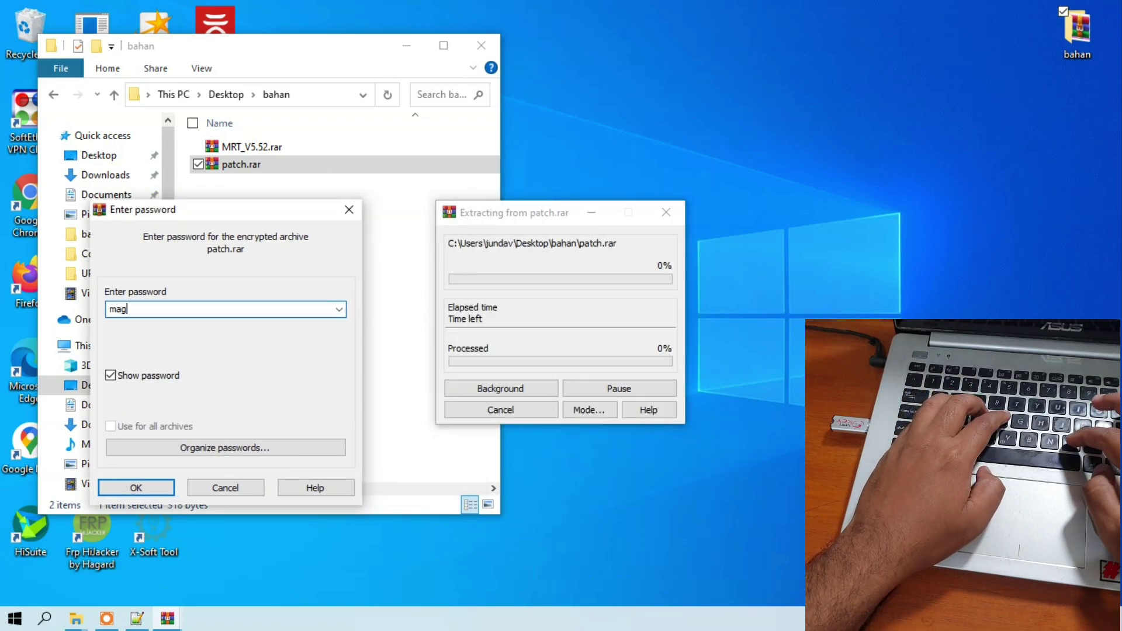
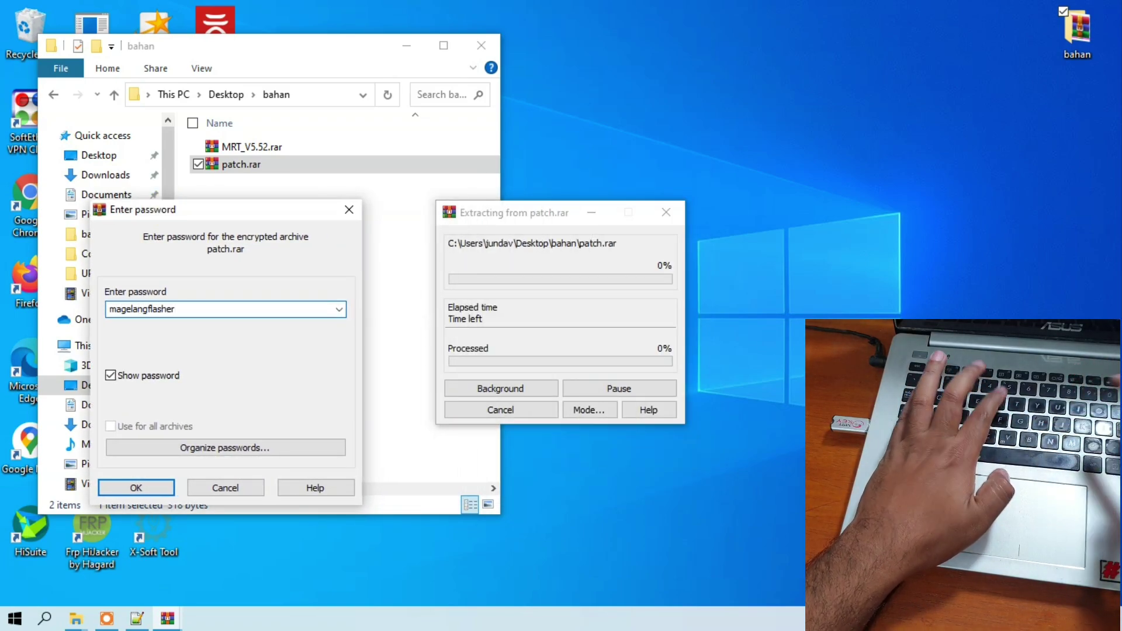
{"action": "left_click", "coordinate": [144, 495]}
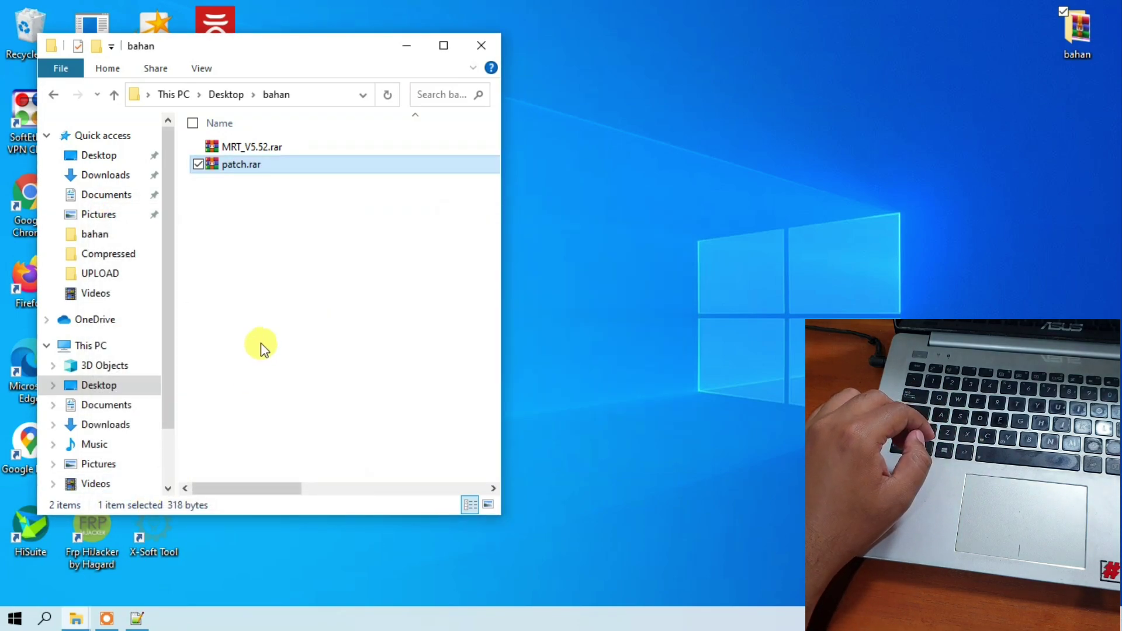
{"action": "left_click", "coordinate": [242, 166]}
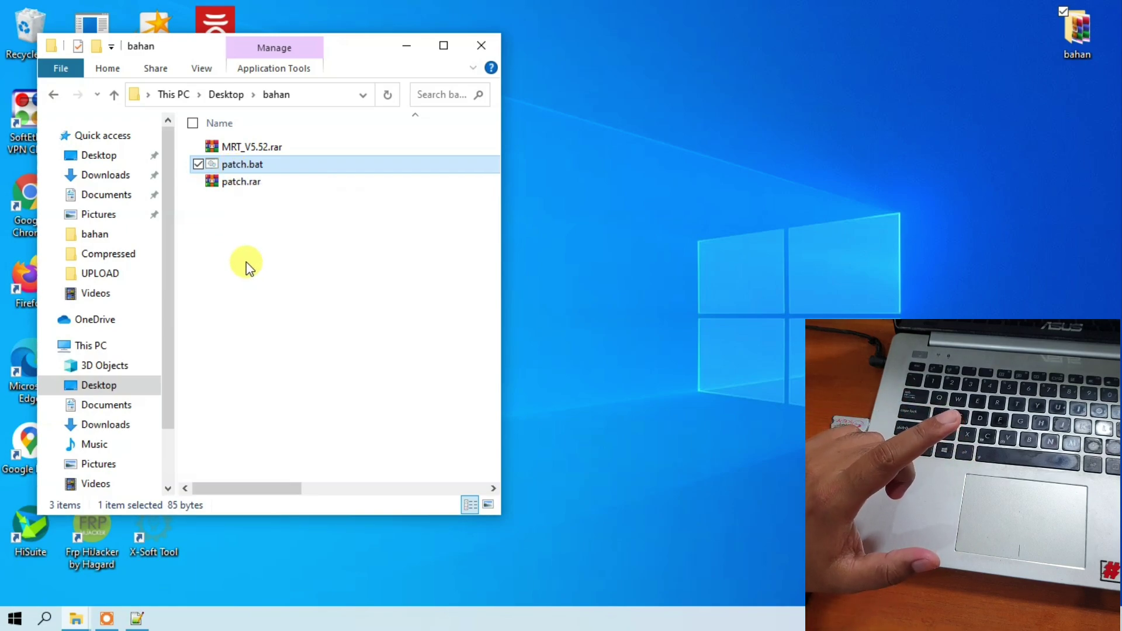
{"action": "right_click", "coordinate": [229, 166]}
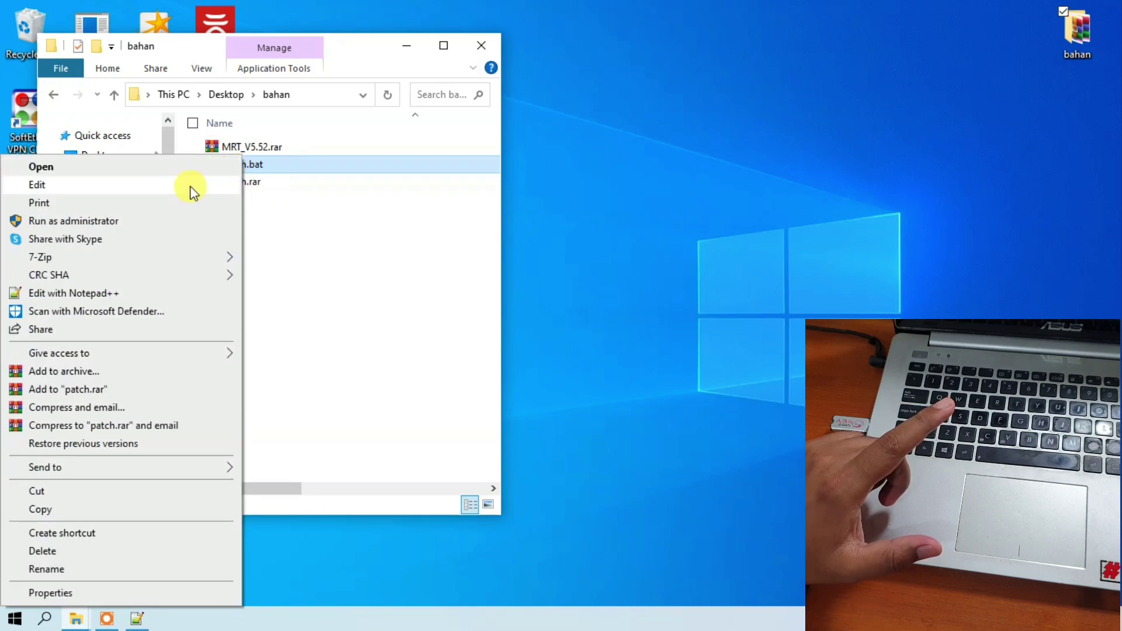
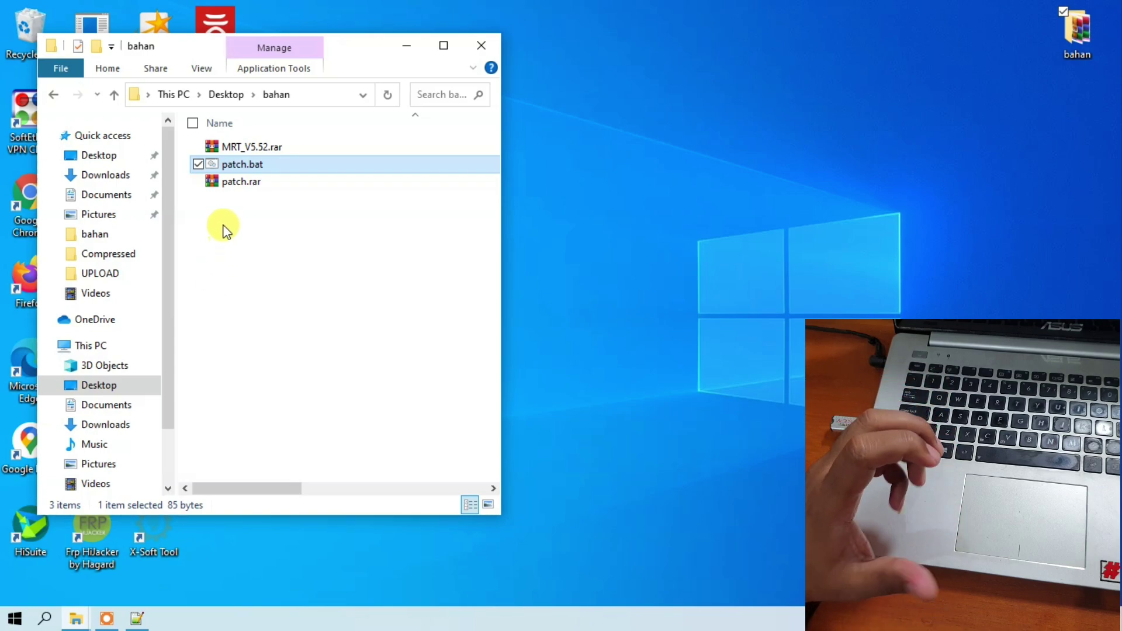
Run patch.bat as administrator, then move the bahan window off the desktop icons.
{"action": "right_click", "coordinate": [233, 169]}
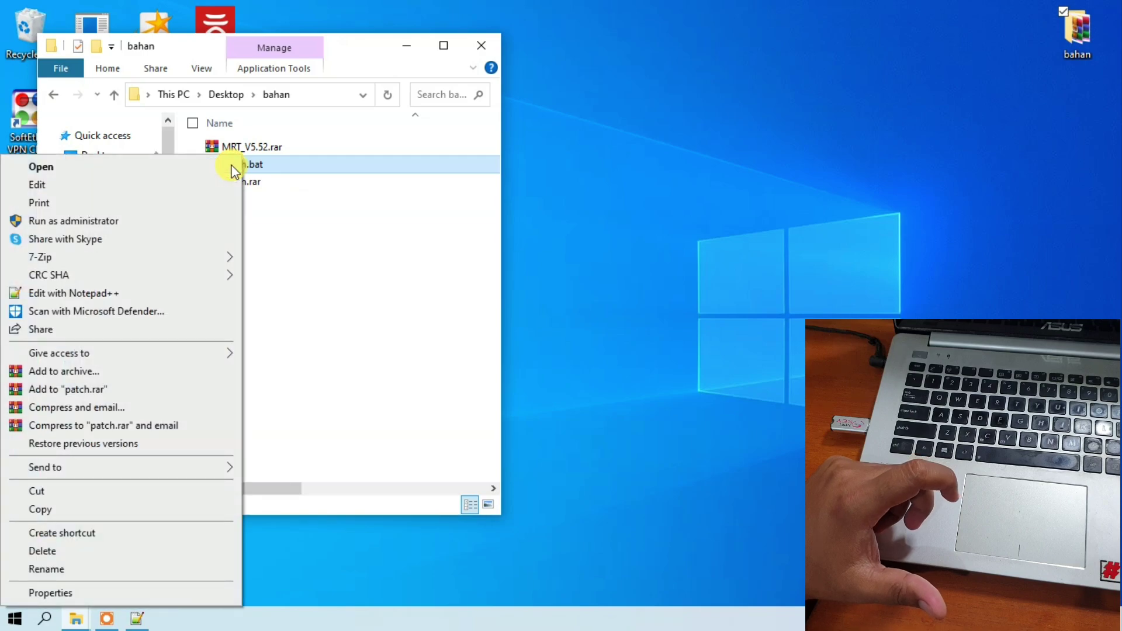
{"action": "left_click", "coordinate": [176, 225]}
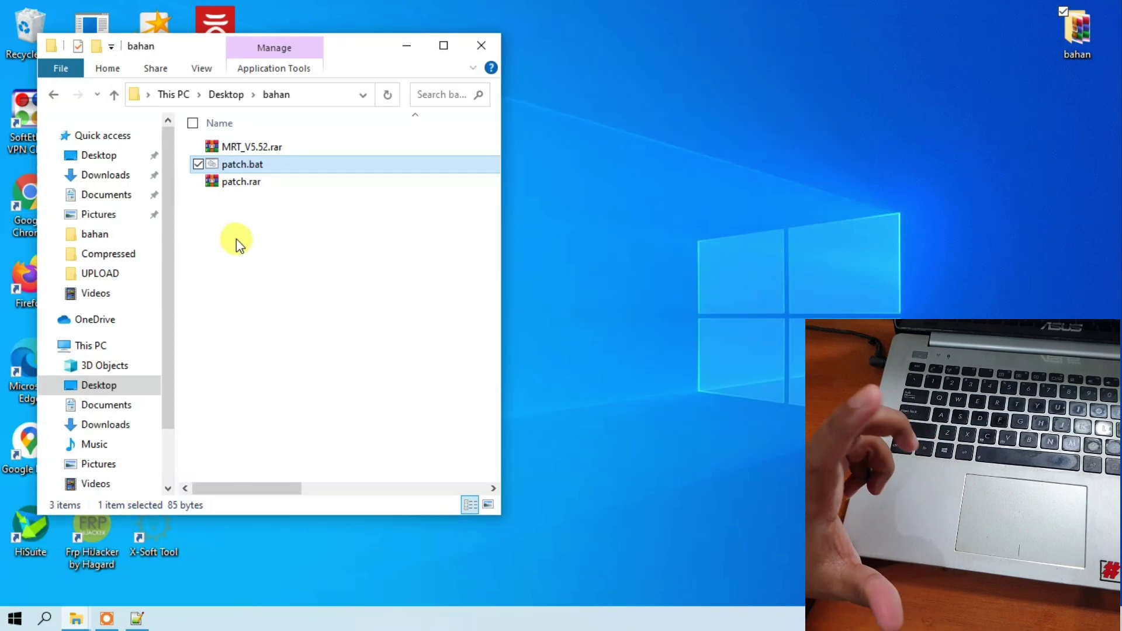
{"action": "left_click_drag", "start_coordinate": [190, 50], "coordinate": [485, 30]}
{"action": "left_click", "coordinate": [75, 621]}
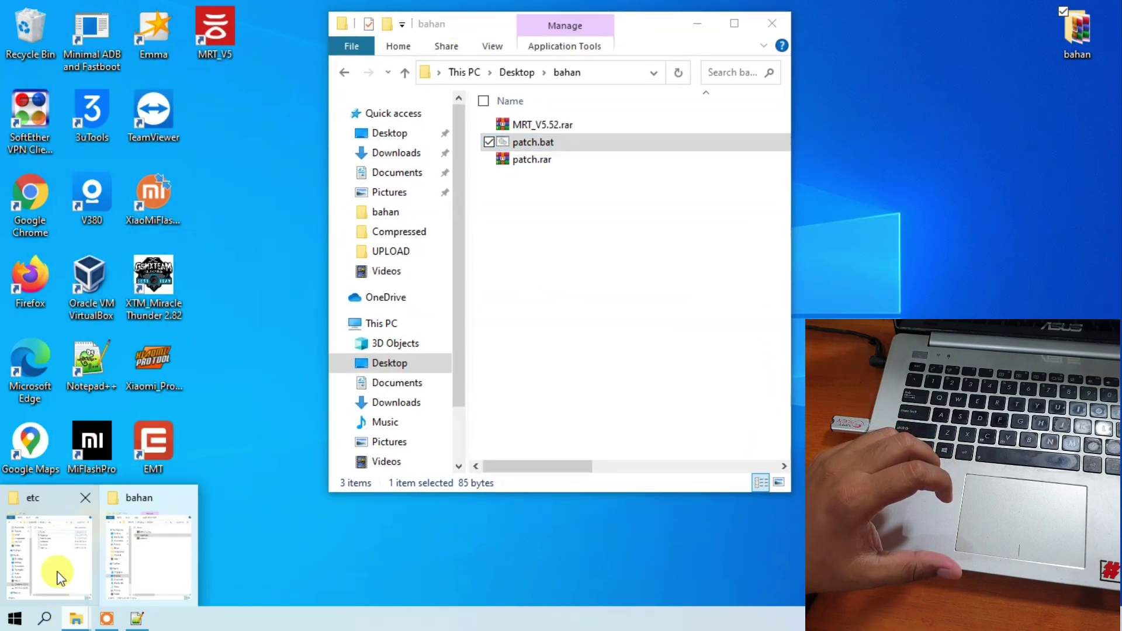
Open the hosts file in the etc folder with Notepad using Open with.
{"action": "left_click", "coordinate": [55, 573]}
{"action": "left_click_drag", "start_coordinate": [628, 21], "coordinate": [804, 29]}
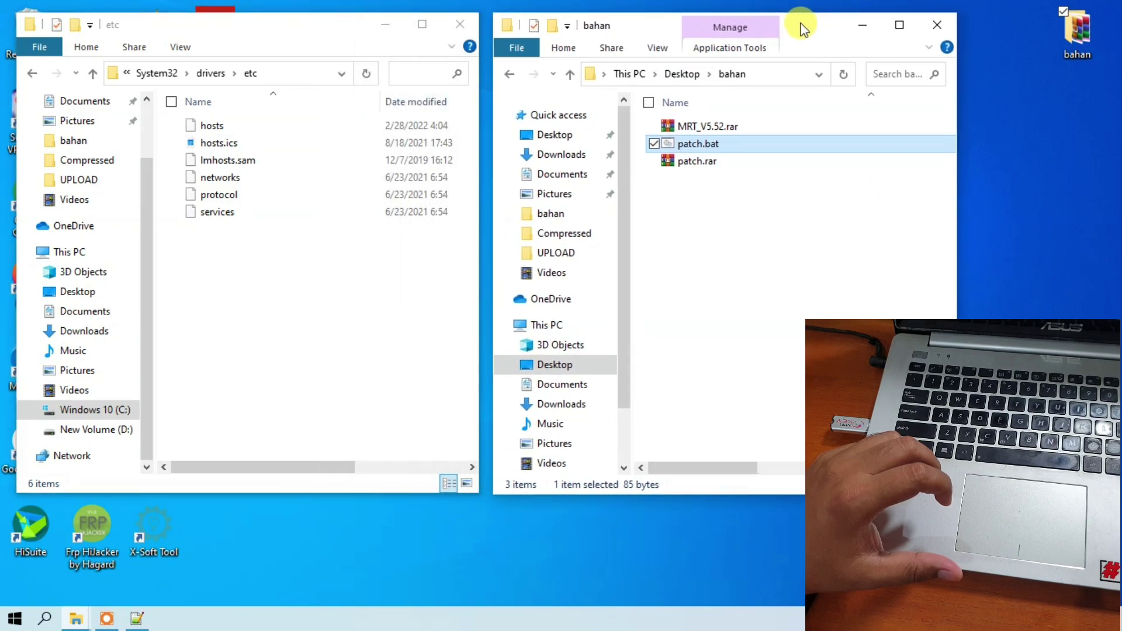
{"action": "left_click", "coordinate": [250, 126]}
{"action": "right_click", "coordinate": [236, 126]}
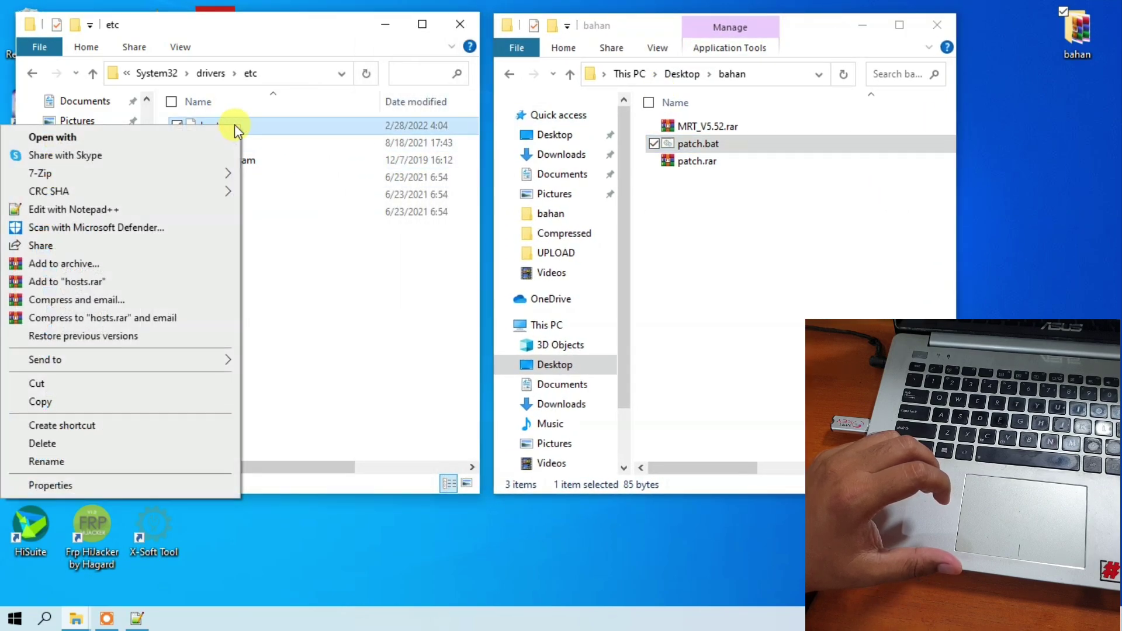
{"action": "left_click", "coordinate": [209, 137]}
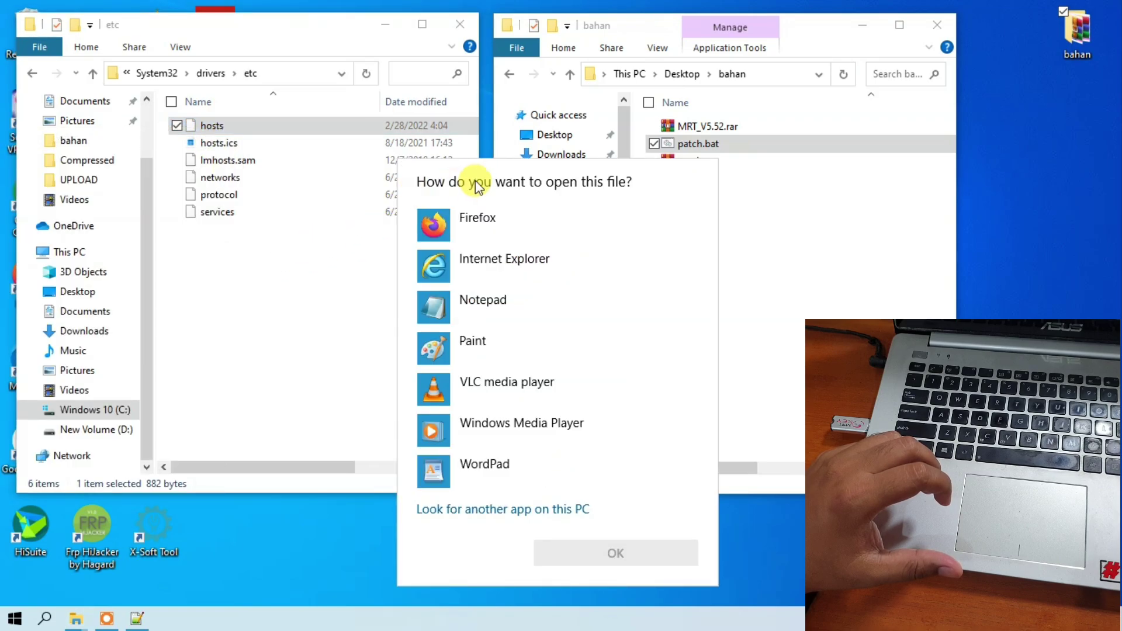
{"action": "left_click", "coordinate": [482, 304]}
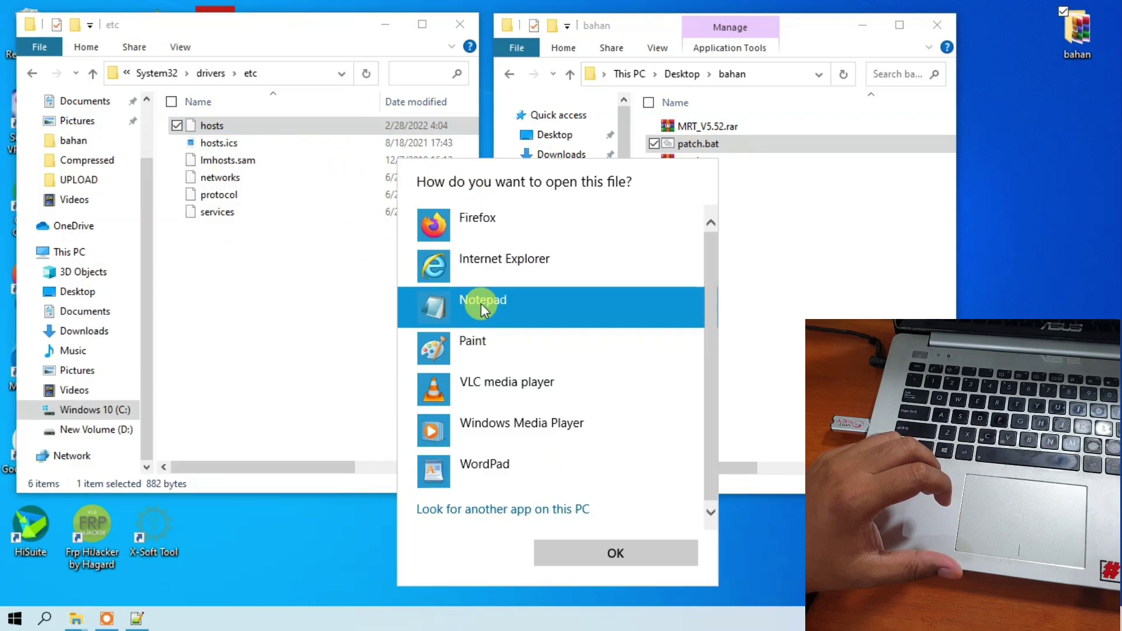
{"action": "left_click", "coordinate": [591, 559]}
Arrange the Notepad hosts window and Notepad++'s reload prompt so both are visible.
{"action": "scroll", "coordinate": [405, 157], "scroll_direction": "down", "scroll_amount": 1}
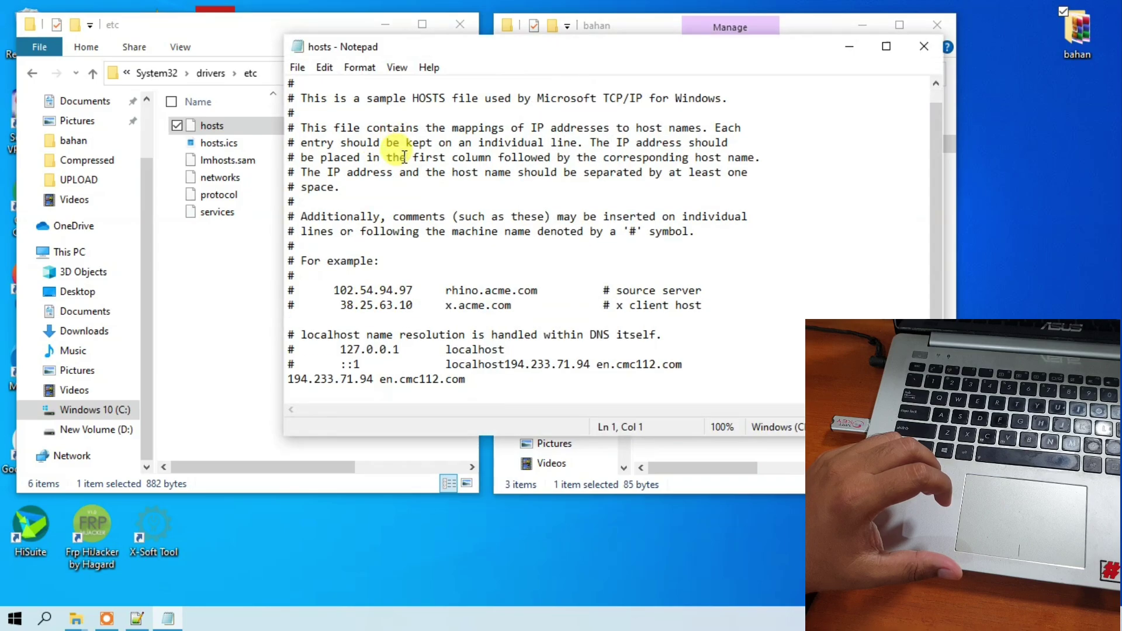
{"action": "left_click_drag", "start_coordinate": [412, 54], "coordinate": [452, 48]}
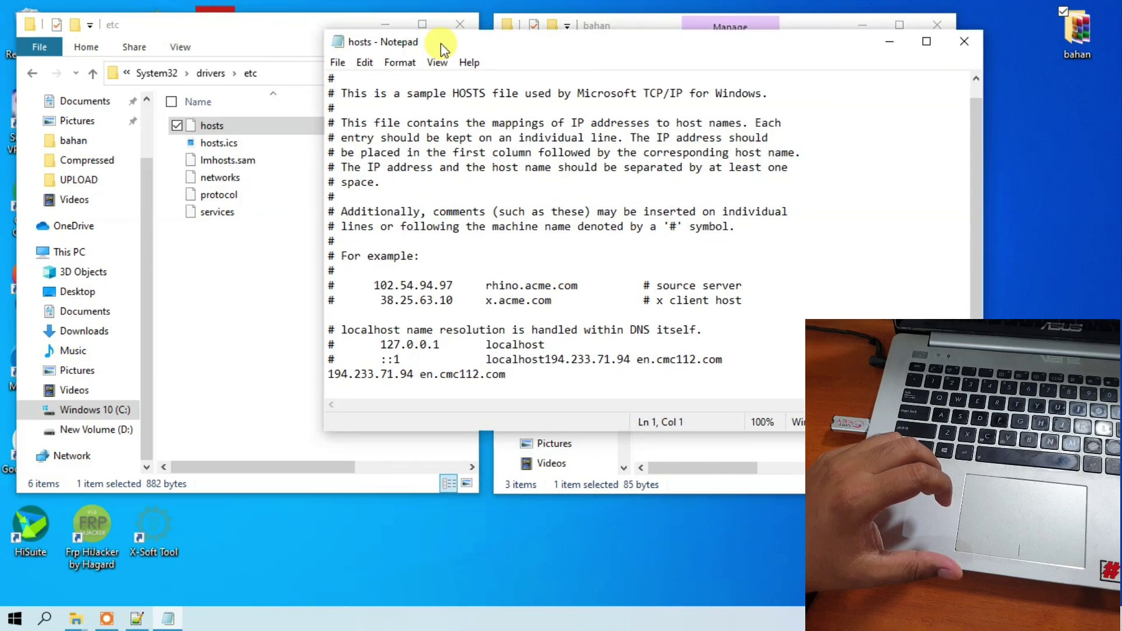
{"action": "left_click", "coordinate": [142, 623]}
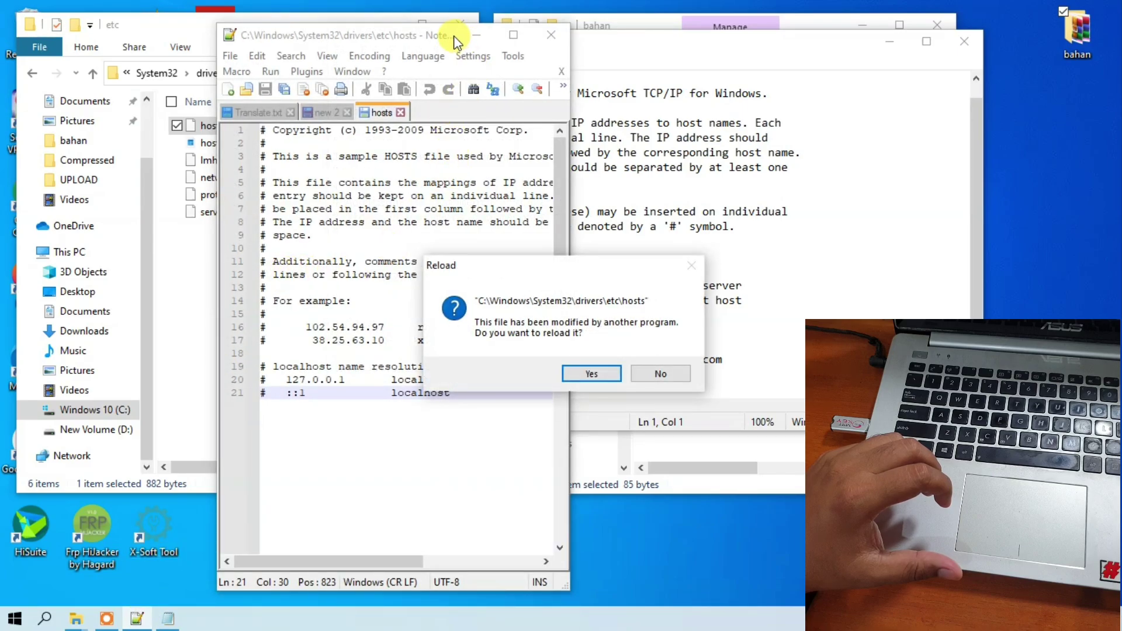
{"action": "left_click_drag", "start_coordinate": [565, 261], "coordinate": [703, 194]}
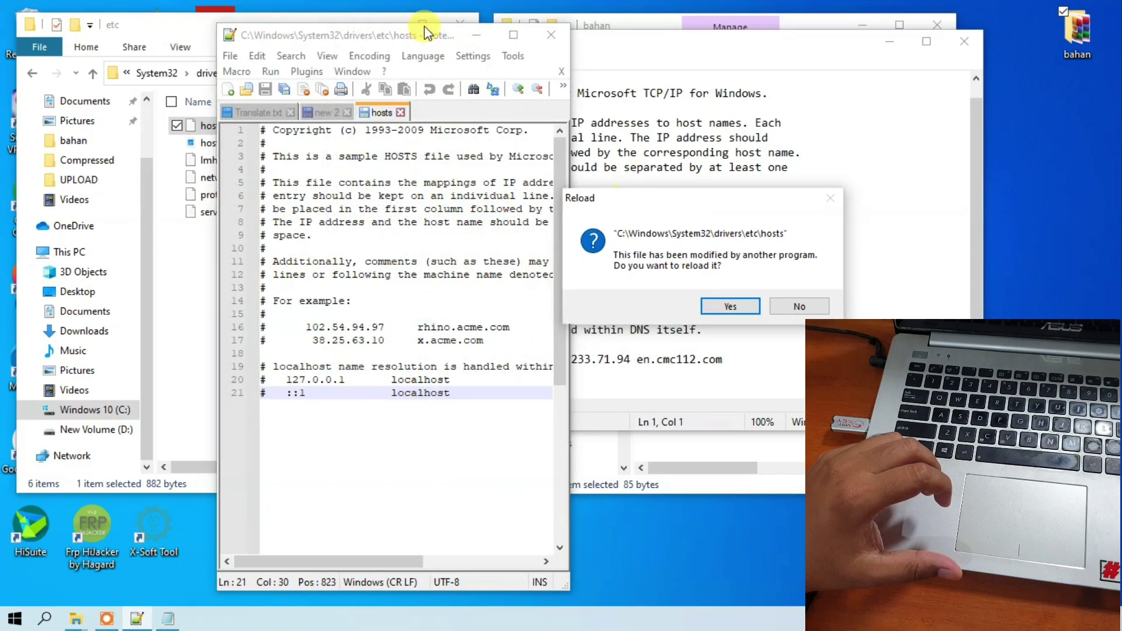
{"action": "left_click", "coordinate": [389, 33]}
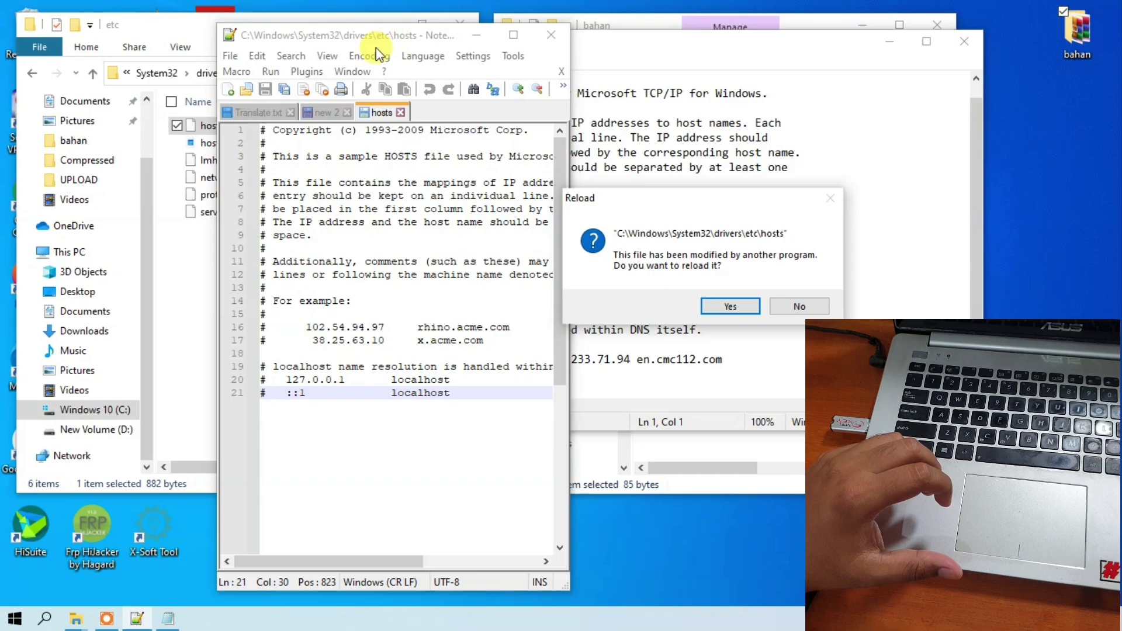
{"action": "left_click", "coordinate": [600, 53]}
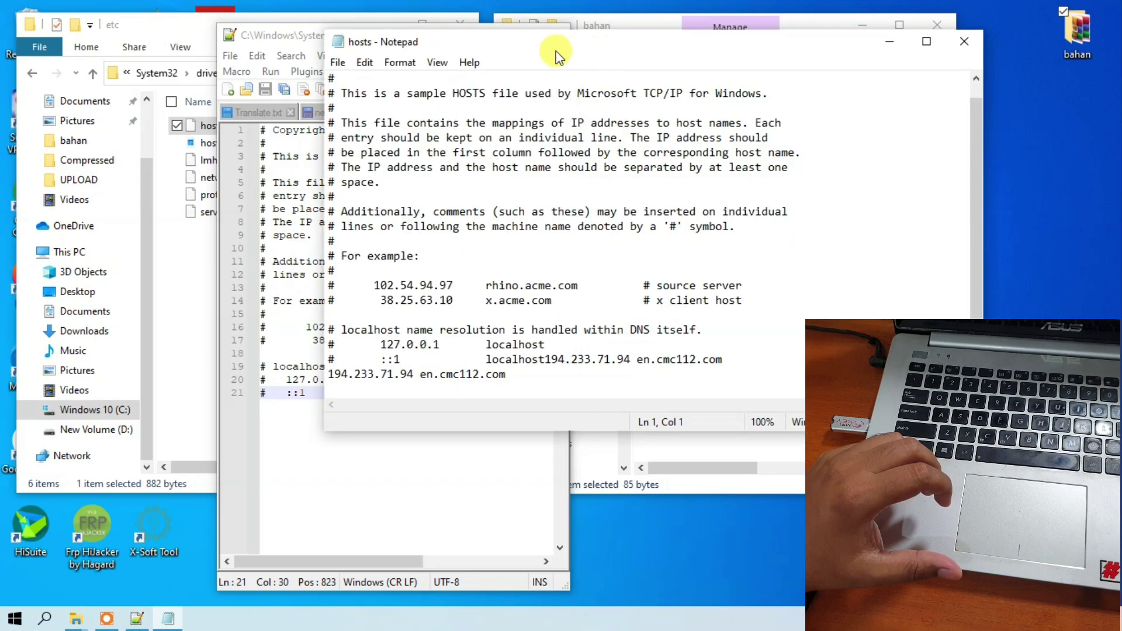
{"action": "left_click_drag", "start_coordinate": [554, 53], "coordinate": [816, 28]}
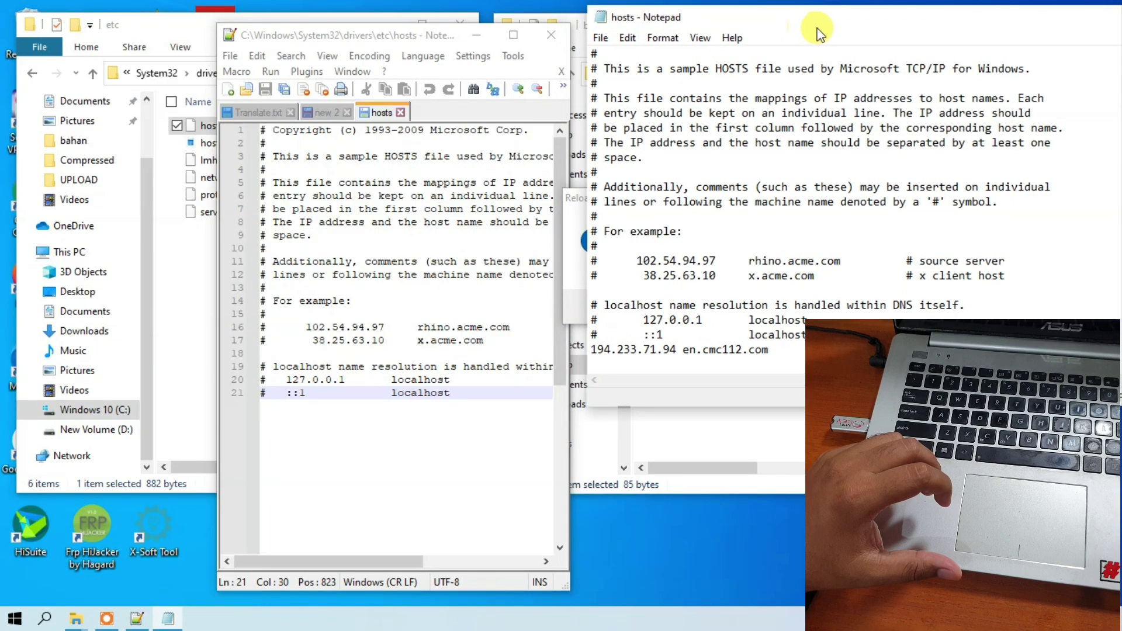
{"action": "left_click", "coordinate": [579, 207]}
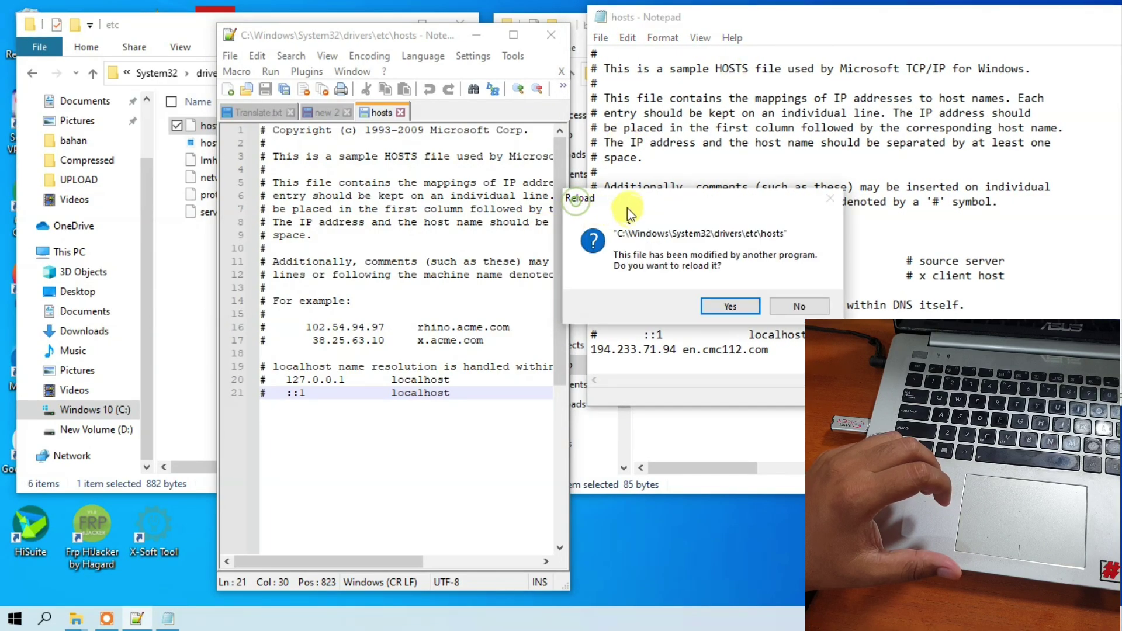
{"action": "left_click_drag", "start_coordinate": [627, 208], "coordinate": [76, 451]}
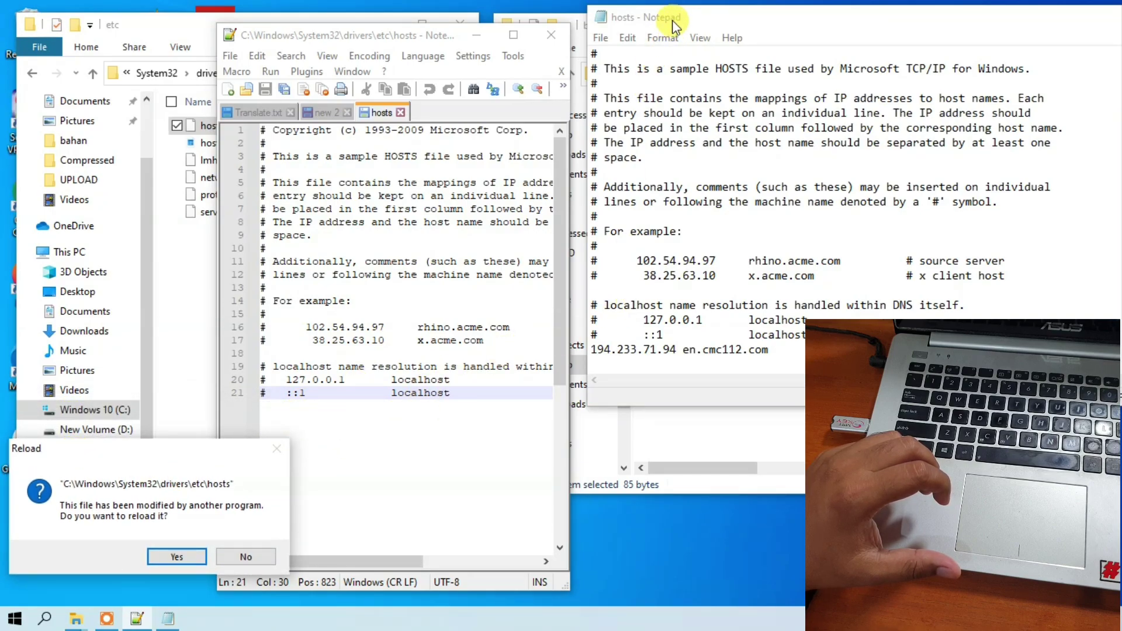
Select the 194.233.71.94 en.cmc112.com line, close Notepad, and centre the reload prompt.
{"action": "left_click_drag", "start_coordinate": [672, 20], "coordinate": [660, 16]}
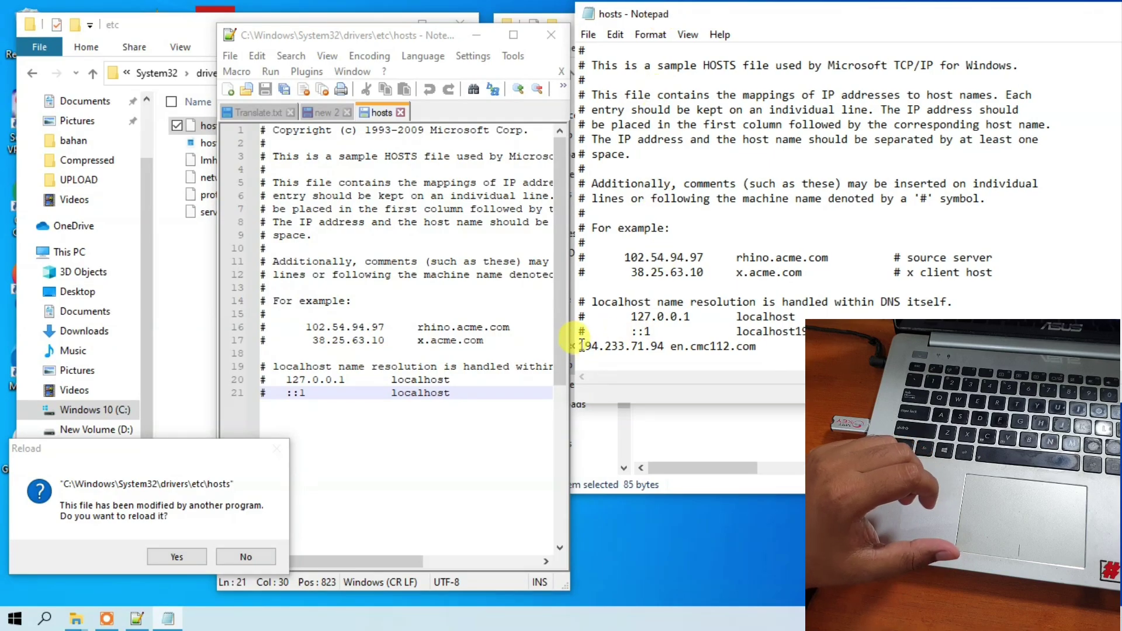
{"action": "left_click_drag", "start_coordinate": [579, 347], "coordinate": [759, 348]}
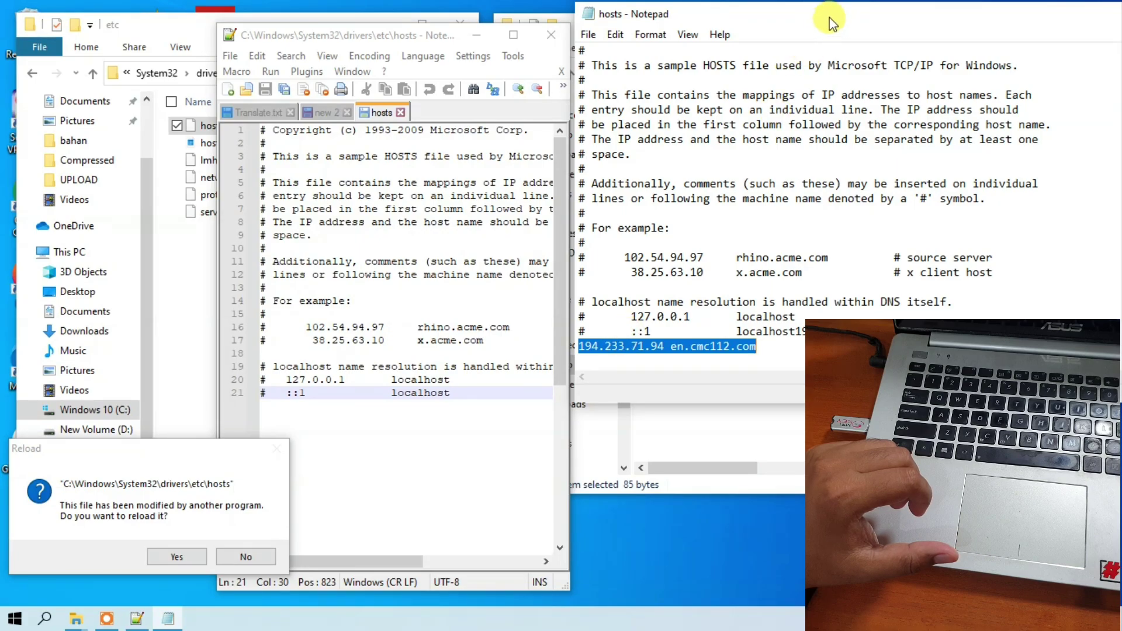
{"action": "left_click_drag", "start_coordinate": [830, 15], "coordinate": [483, 26]}
{"action": "left_click", "coordinate": [868, 24]}
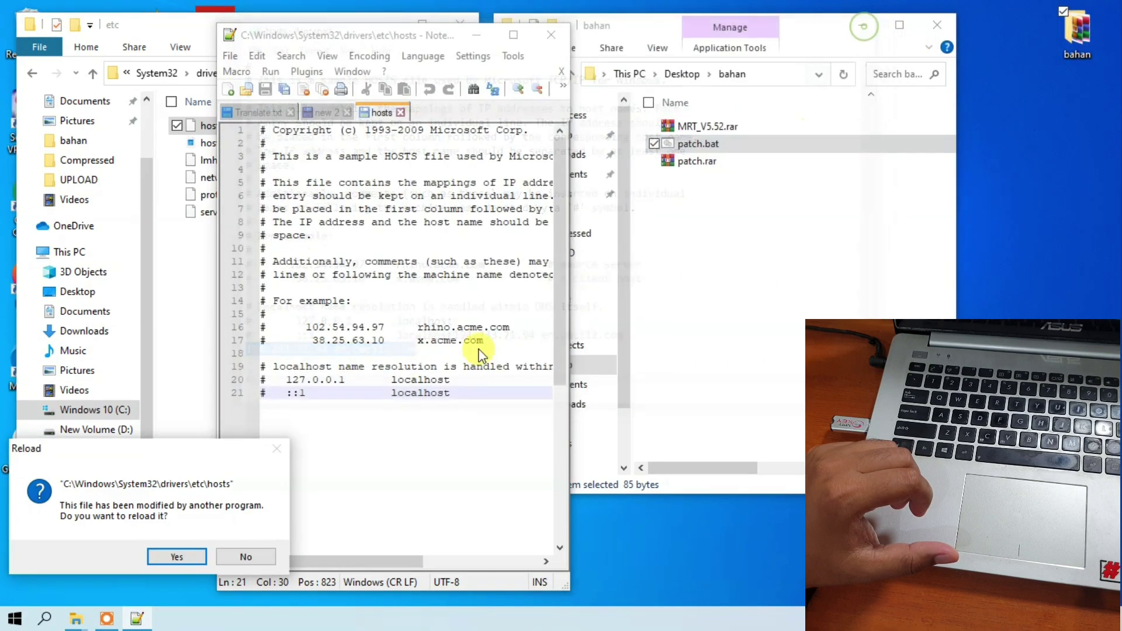
{"action": "left_click_drag", "start_coordinate": [116, 461], "coordinate": [252, 463]}
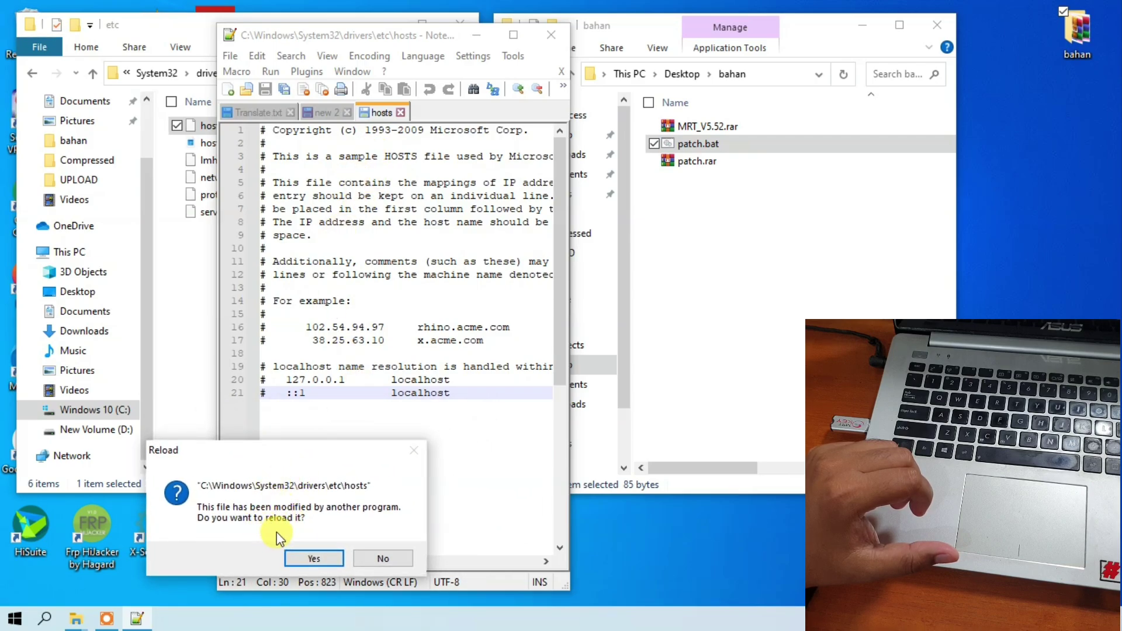
Reload hosts in Notepad++, maximize it, check the line 22 entry, then close it.
{"action": "left_click", "coordinate": [302, 562]}
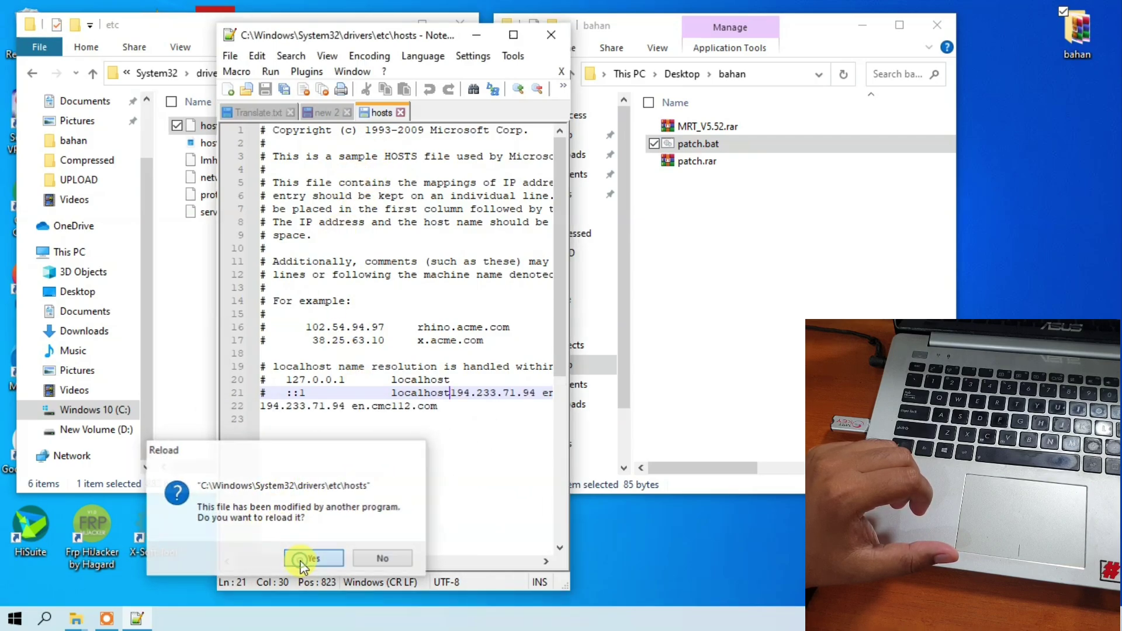
{"action": "left_click", "coordinate": [514, 35]}
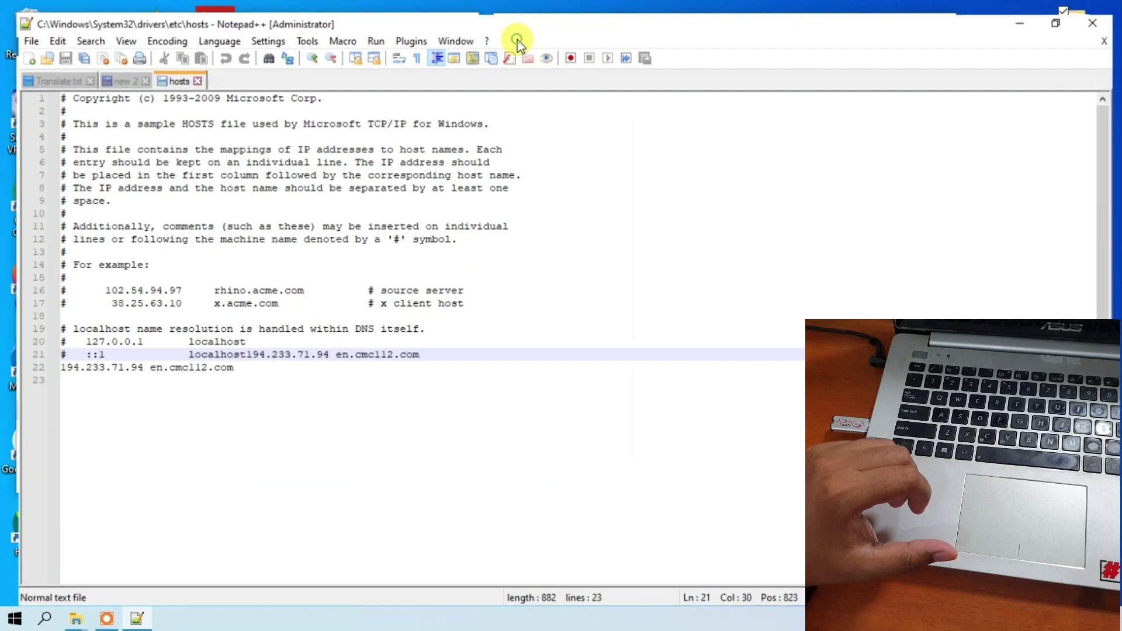
{"action": "left_click_drag", "start_coordinate": [221, 363], "coordinate": [45, 363]}
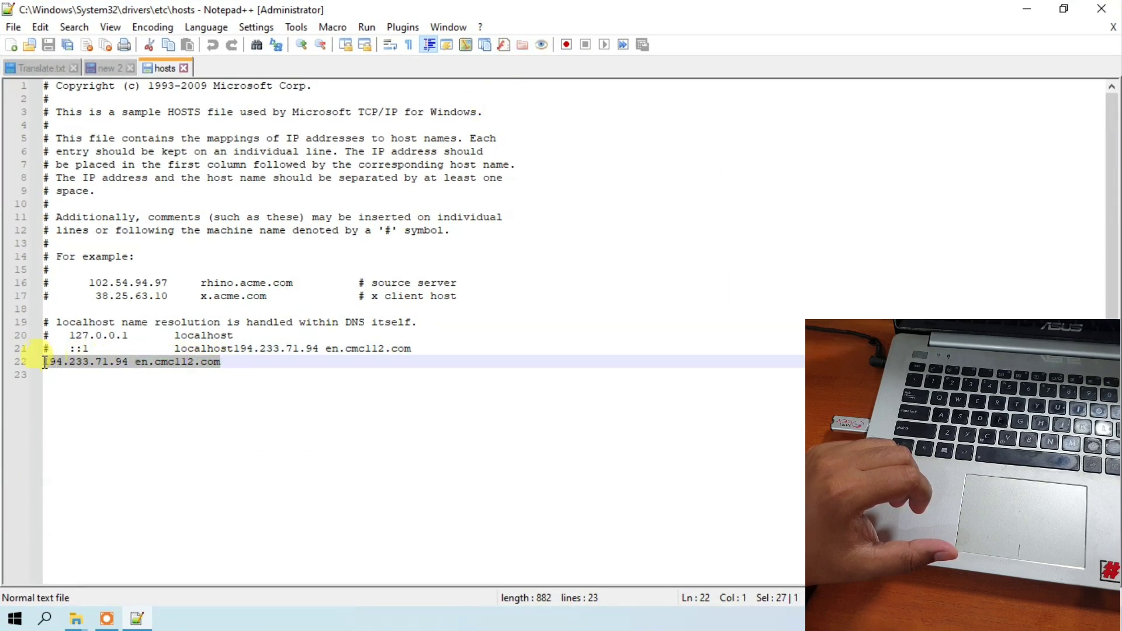
{"action": "left_click_drag", "start_coordinate": [226, 363], "coordinate": [43, 362]}
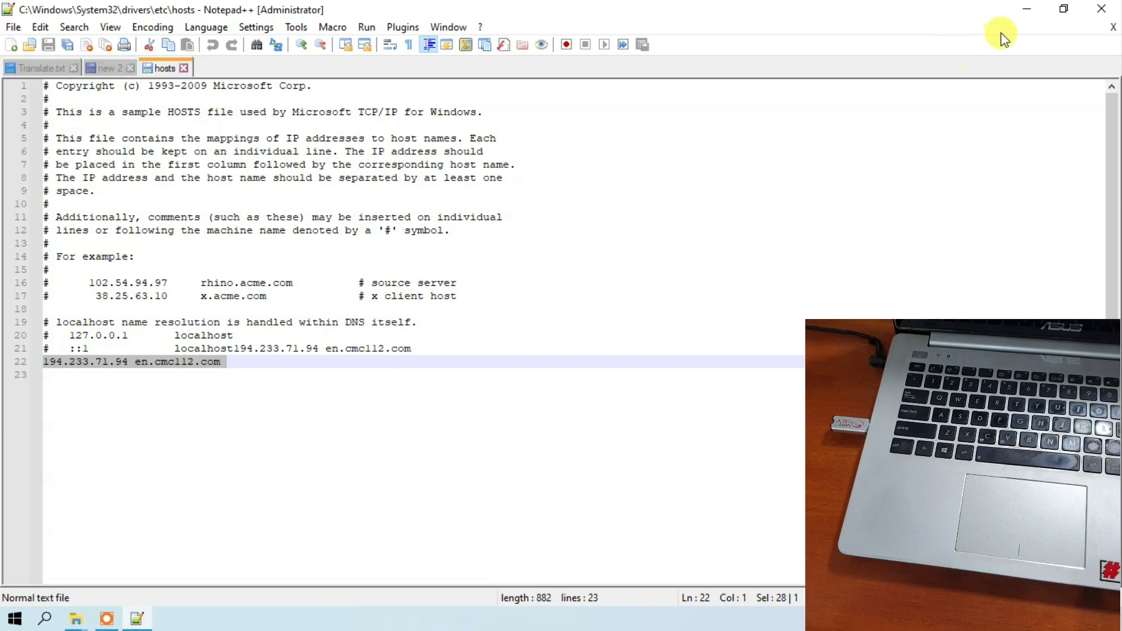
{"action": "left_click", "coordinate": [1097, 10]}
Close the etc and bahan folder windows and select the MRT desktop shortcut.
{"action": "left_click", "coordinate": [453, 28]}
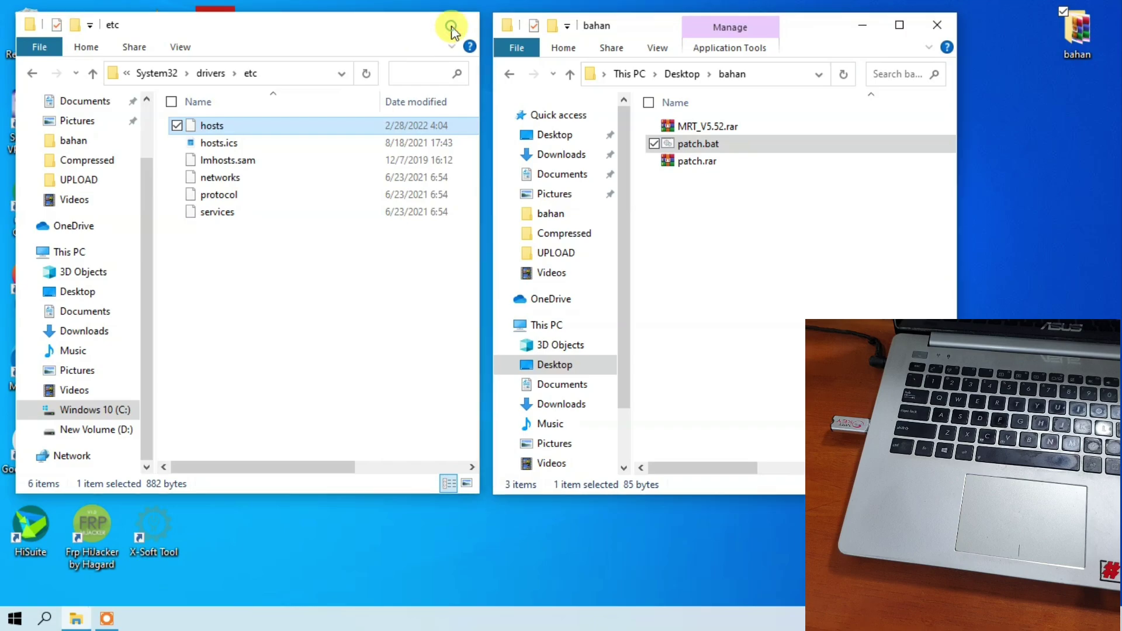
{"action": "left_click", "coordinate": [453, 29]}
{"action": "left_click_drag", "start_coordinate": [622, 27], "coordinate": [155, 51]}
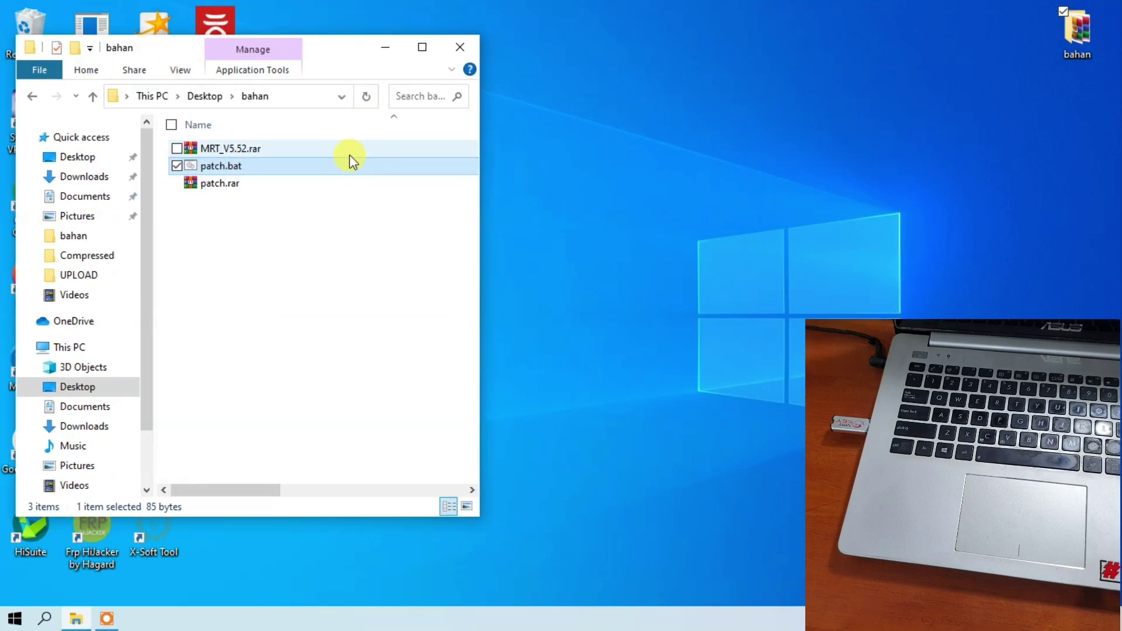
{"action": "left_click", "coordinate": [248, 152]}
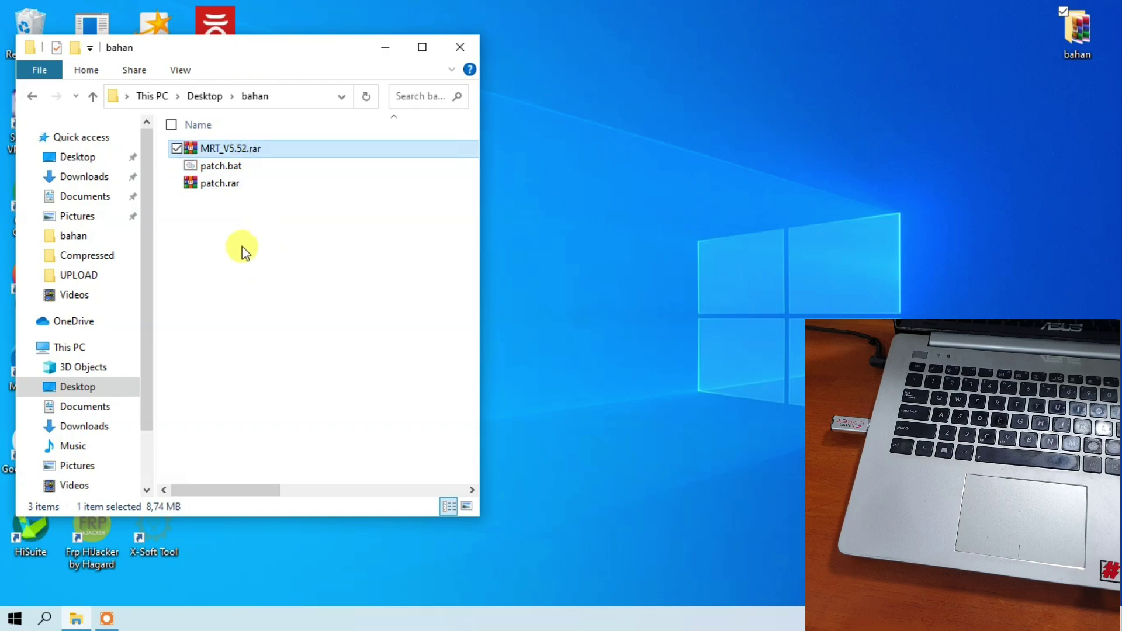
{"action": "left_click", "coordinate": [452, 49]}
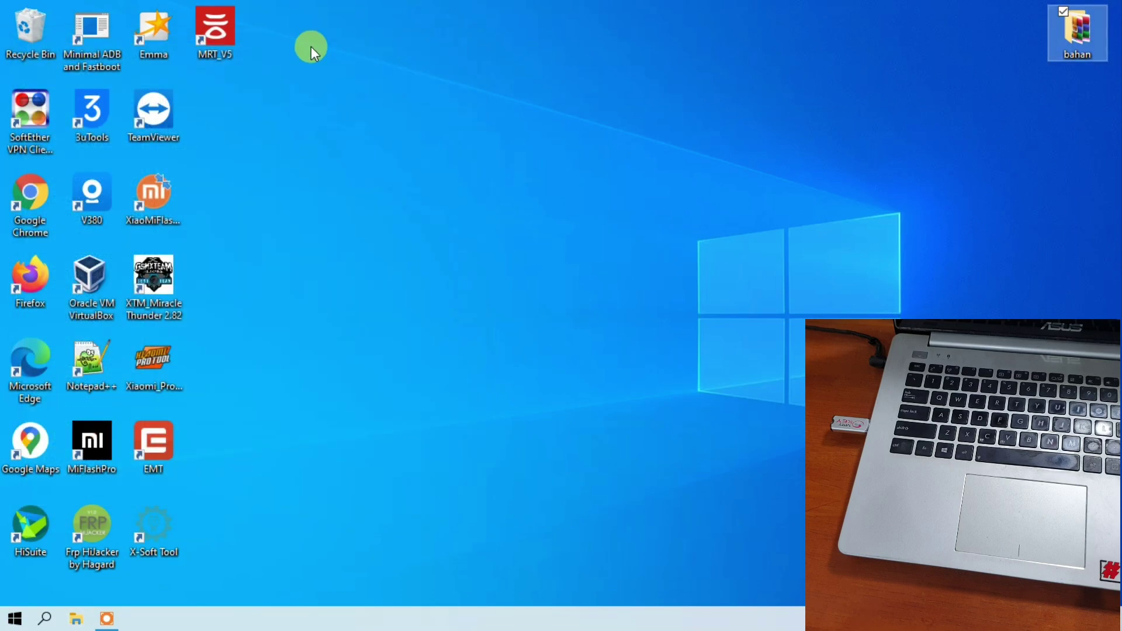
{"action": "left_click", "coordinate": [219, 51]}
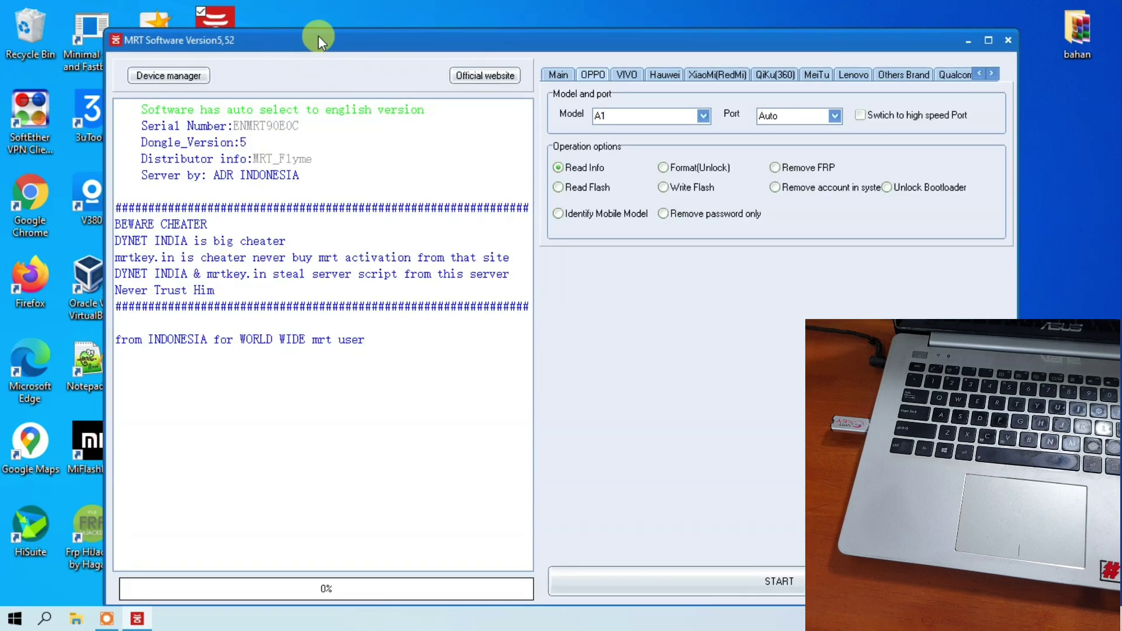
Browse MRT's OPPO, VIVO, Huawei, XiaoMi, QiKu, MeiTu, Lenovo and Others Brand sections.
{"action": "left_click_drag", "start_coordinate": [250, 35], "coordinate": [220, 13]}
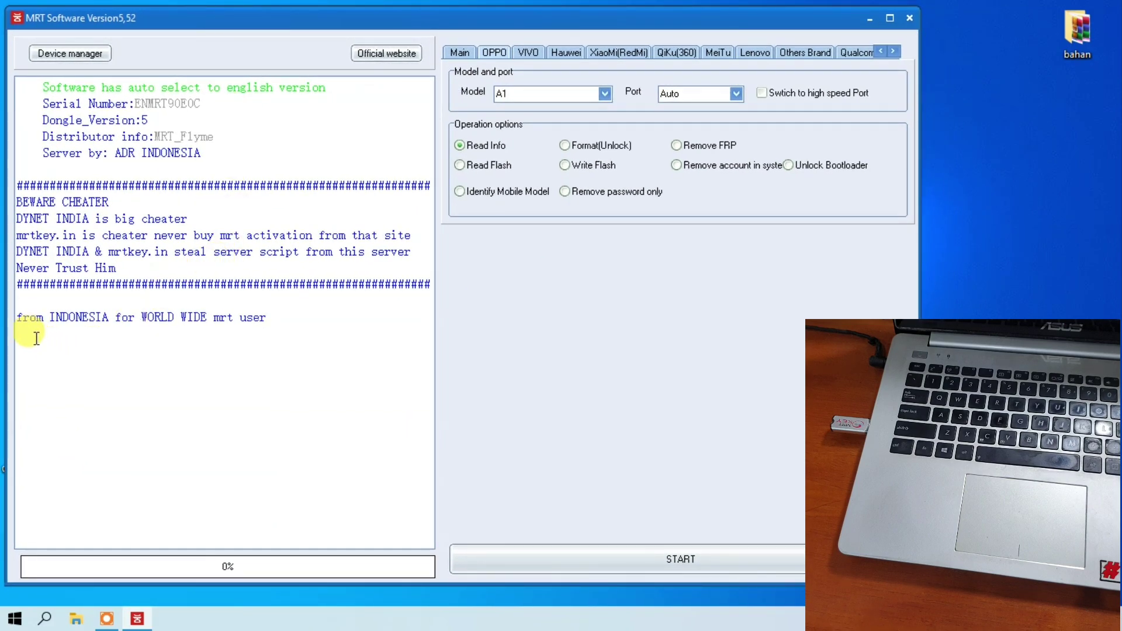
{"action": "left_click_drag", "start_coordinate": [18, 318], "coordinate": [274, 319]}
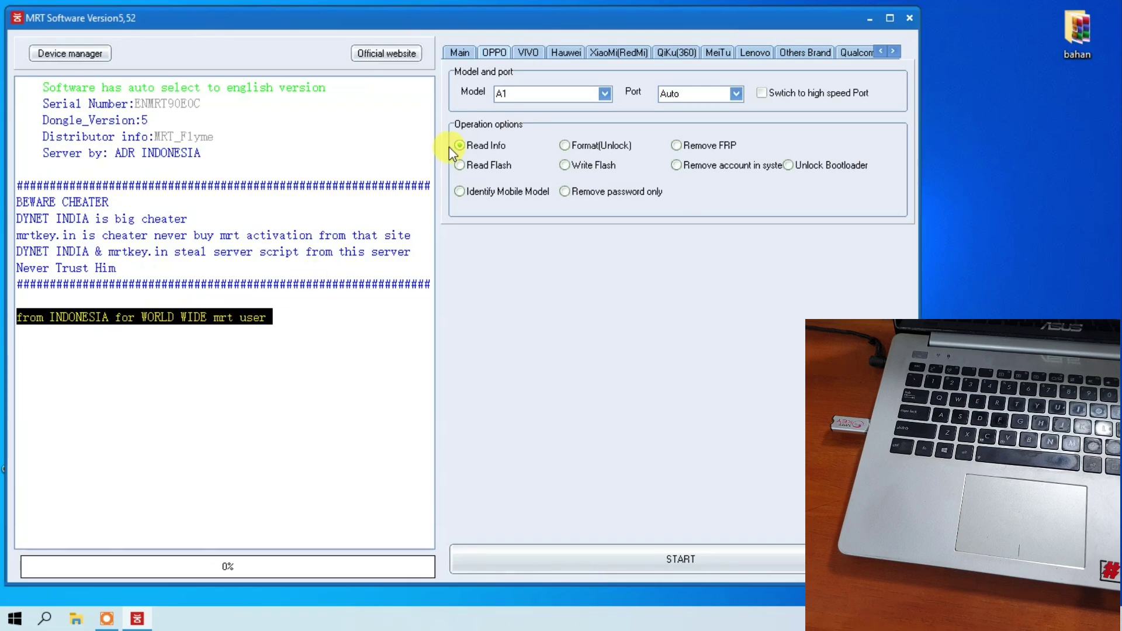
{"action": "left_click", "coordinate": [498, 50]}
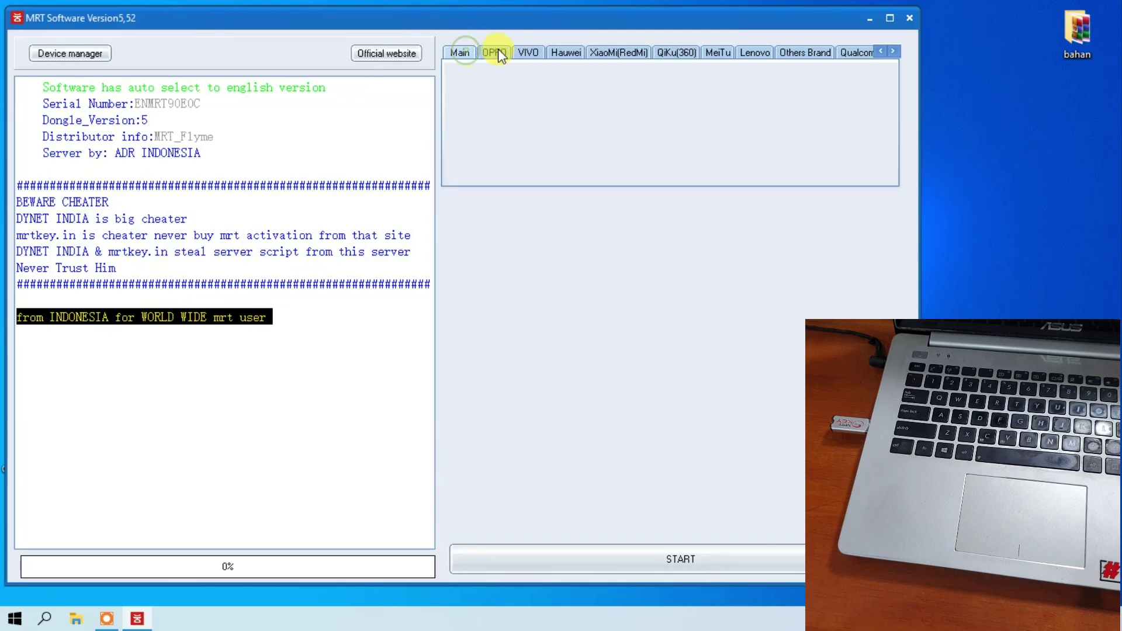
{"action": "left_click", "coordinate": [529, 51]}
{"action": "left_click", "coordinate": [564, 52]}
{"action": "left_click", "coordinate": [621, 51]}
{"action": "left_click", "coordinate": [674, 51]}
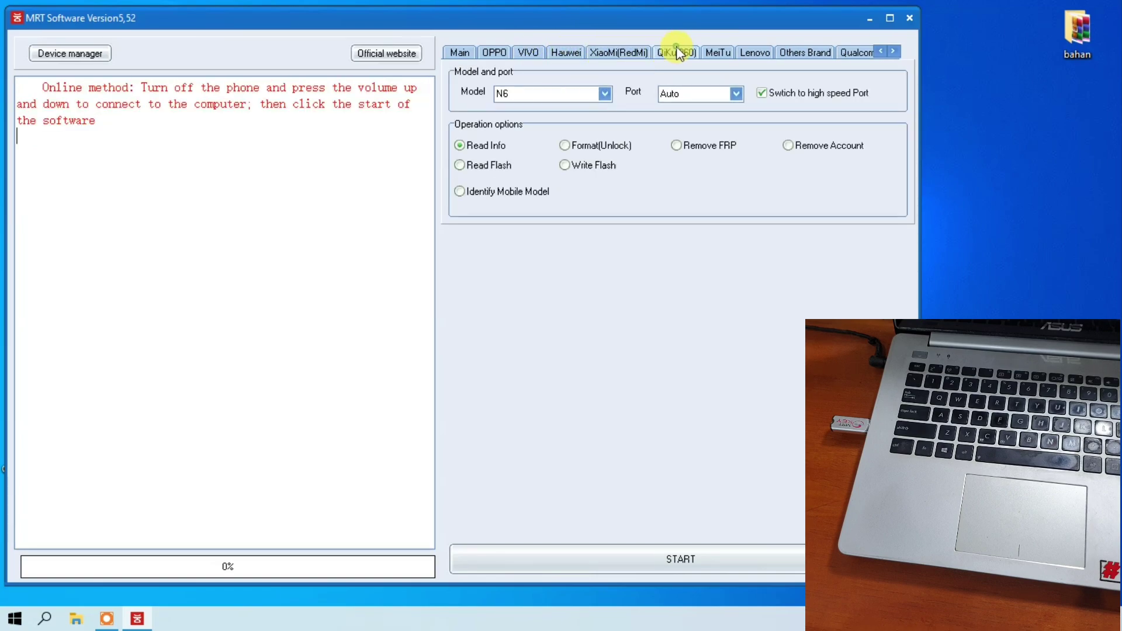
{"action": "left_click", "coordinate": [716, 51]}
{"action": "left_click", "coordinate": [760, 52]}
{"action": "left_click", "coordinate": [802, 52]}
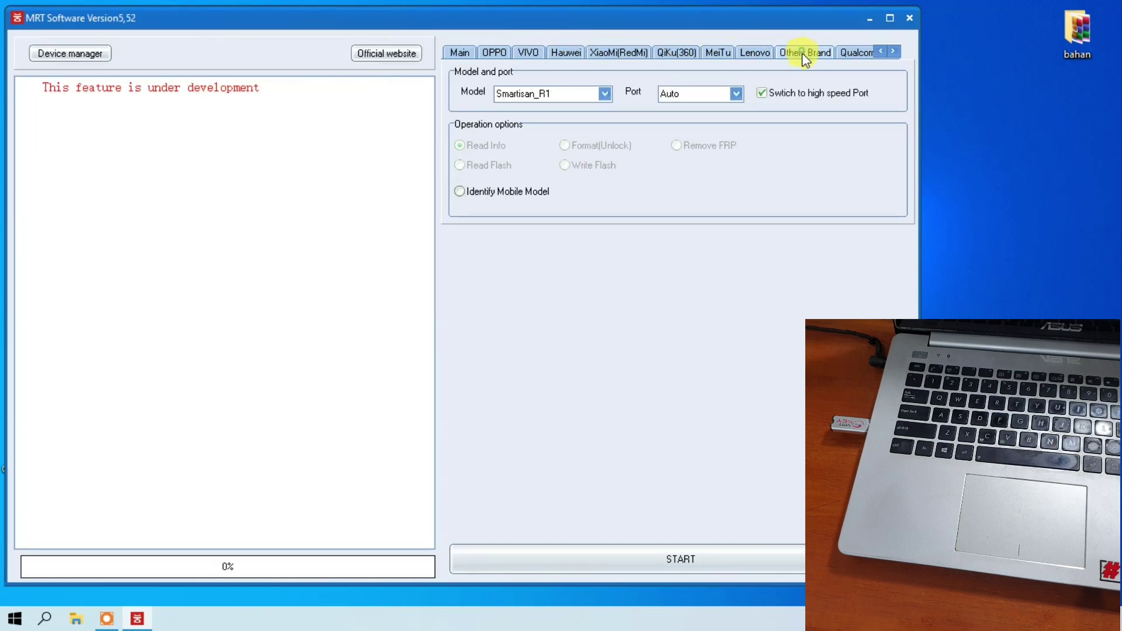